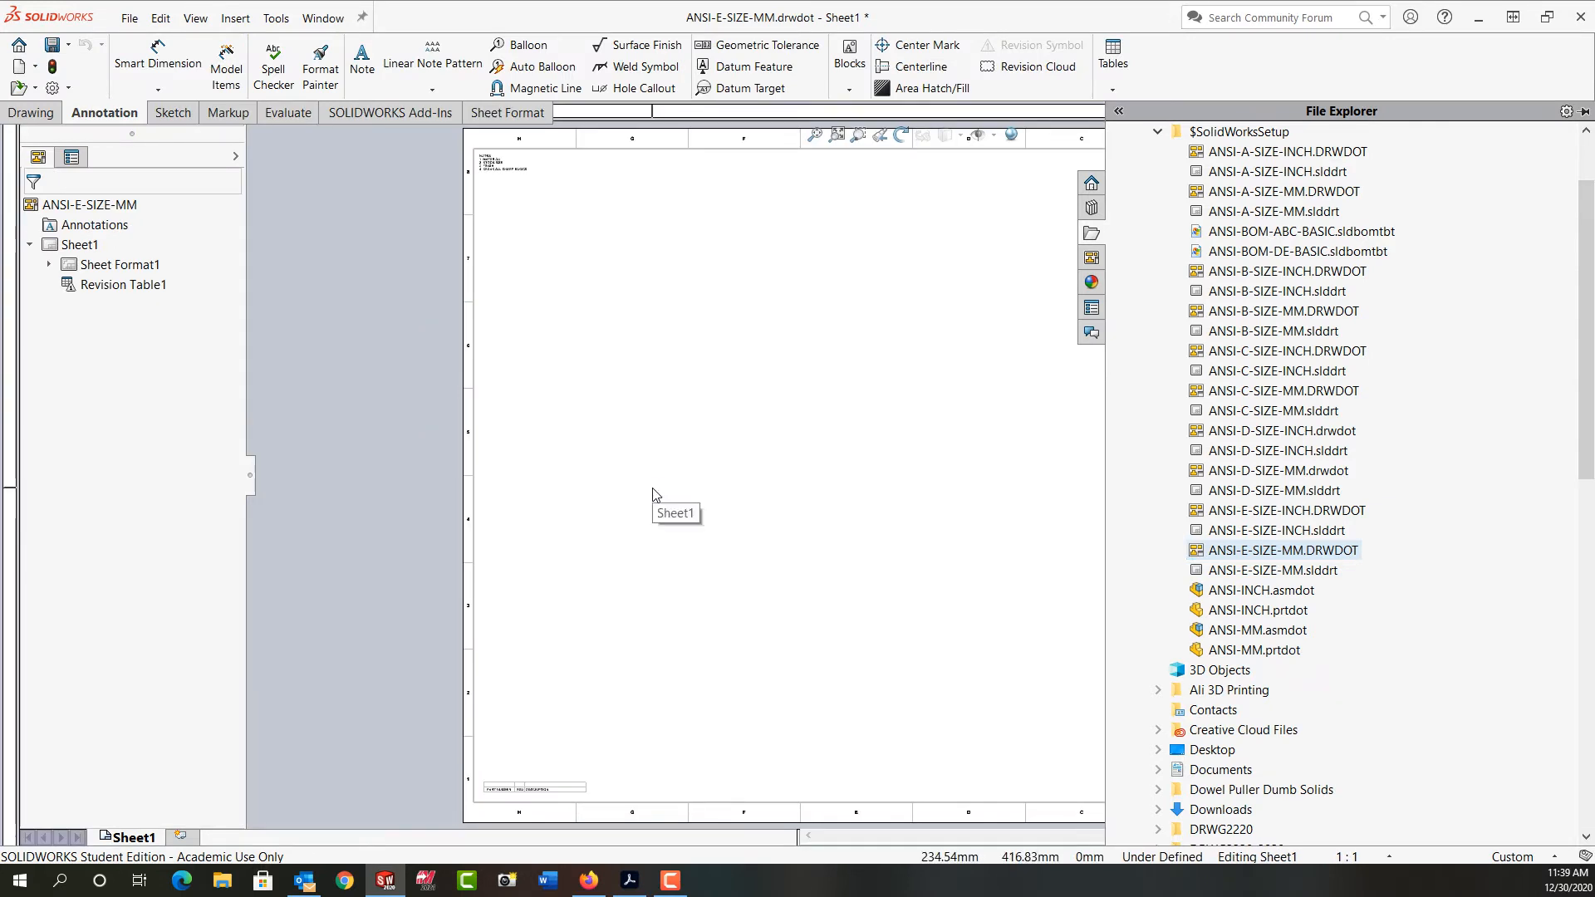
Review the drawing template's file properties, including the author summary and the custom property list, and close them
click(653, 494)
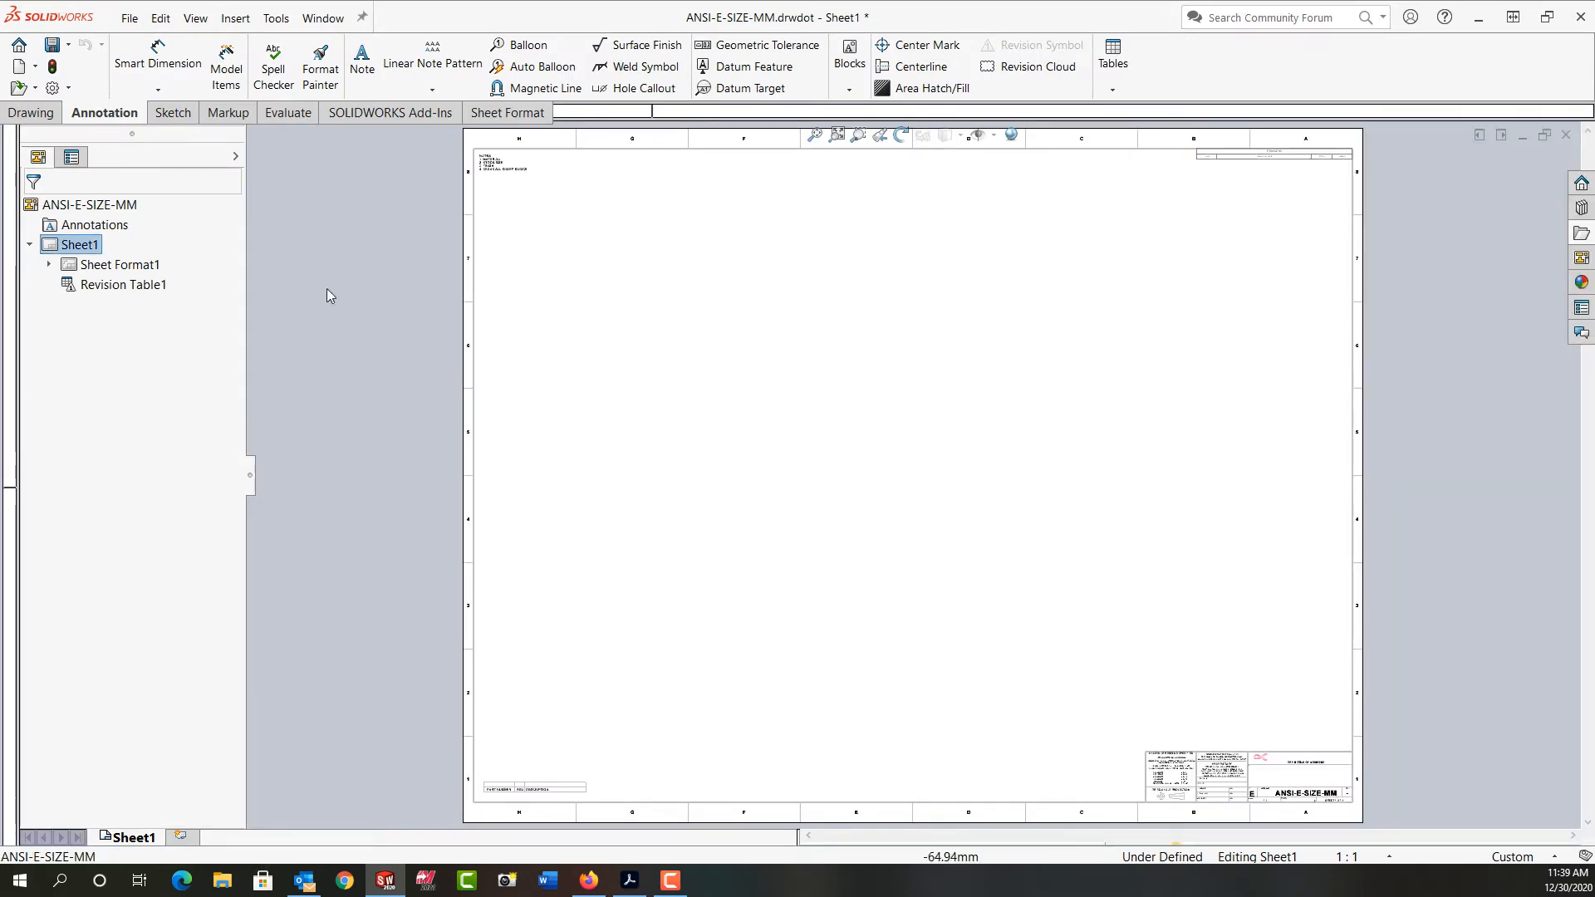
click(130, 18)
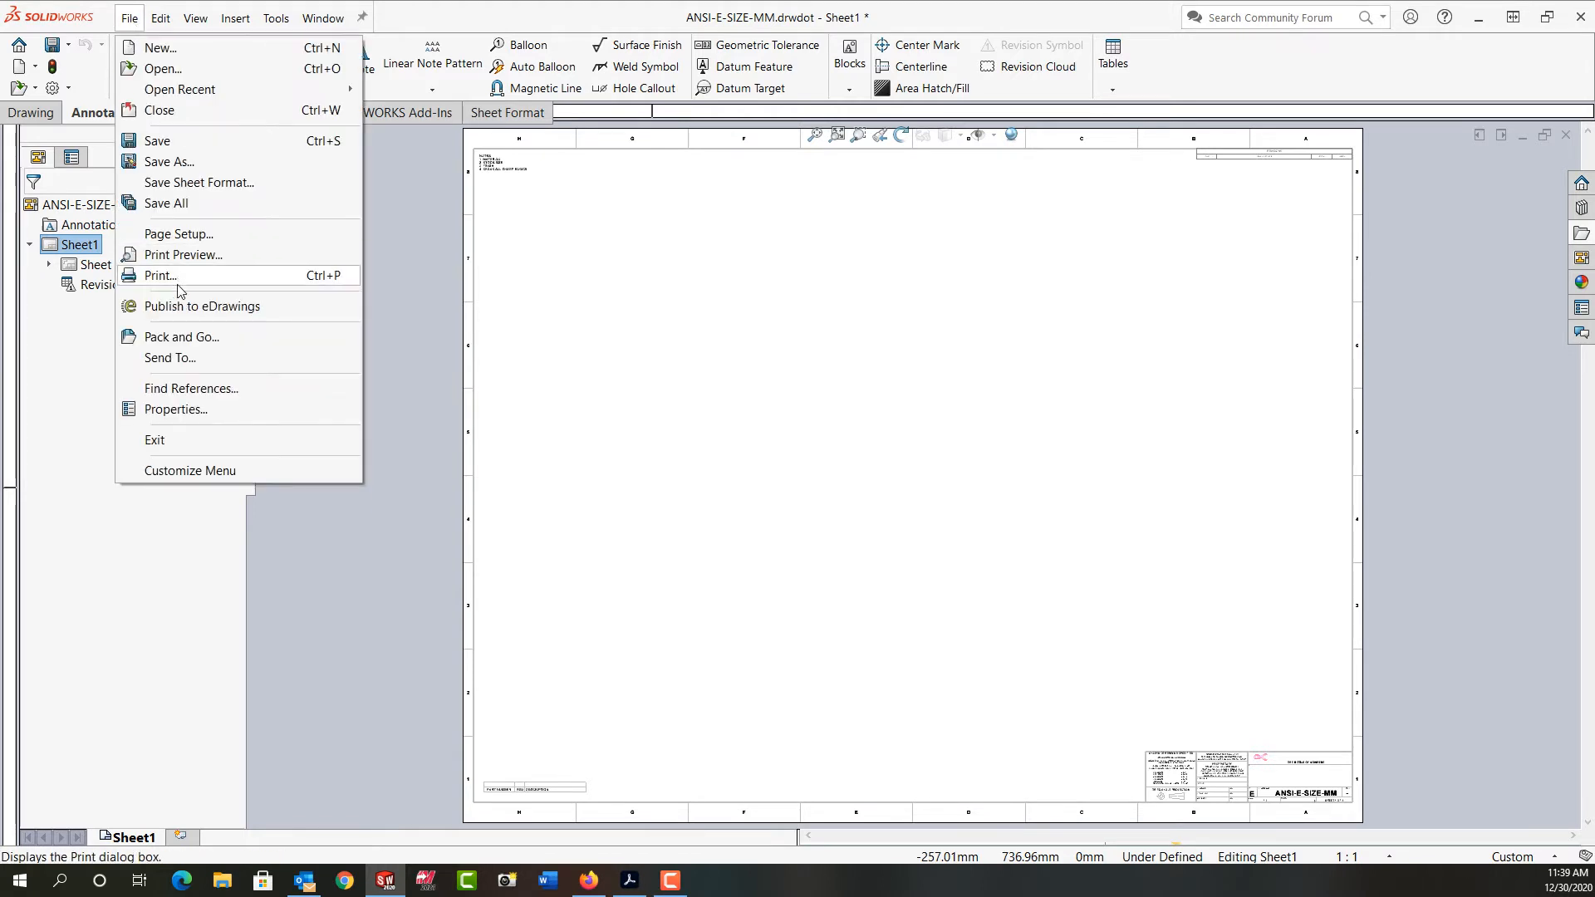
click(176, 409)
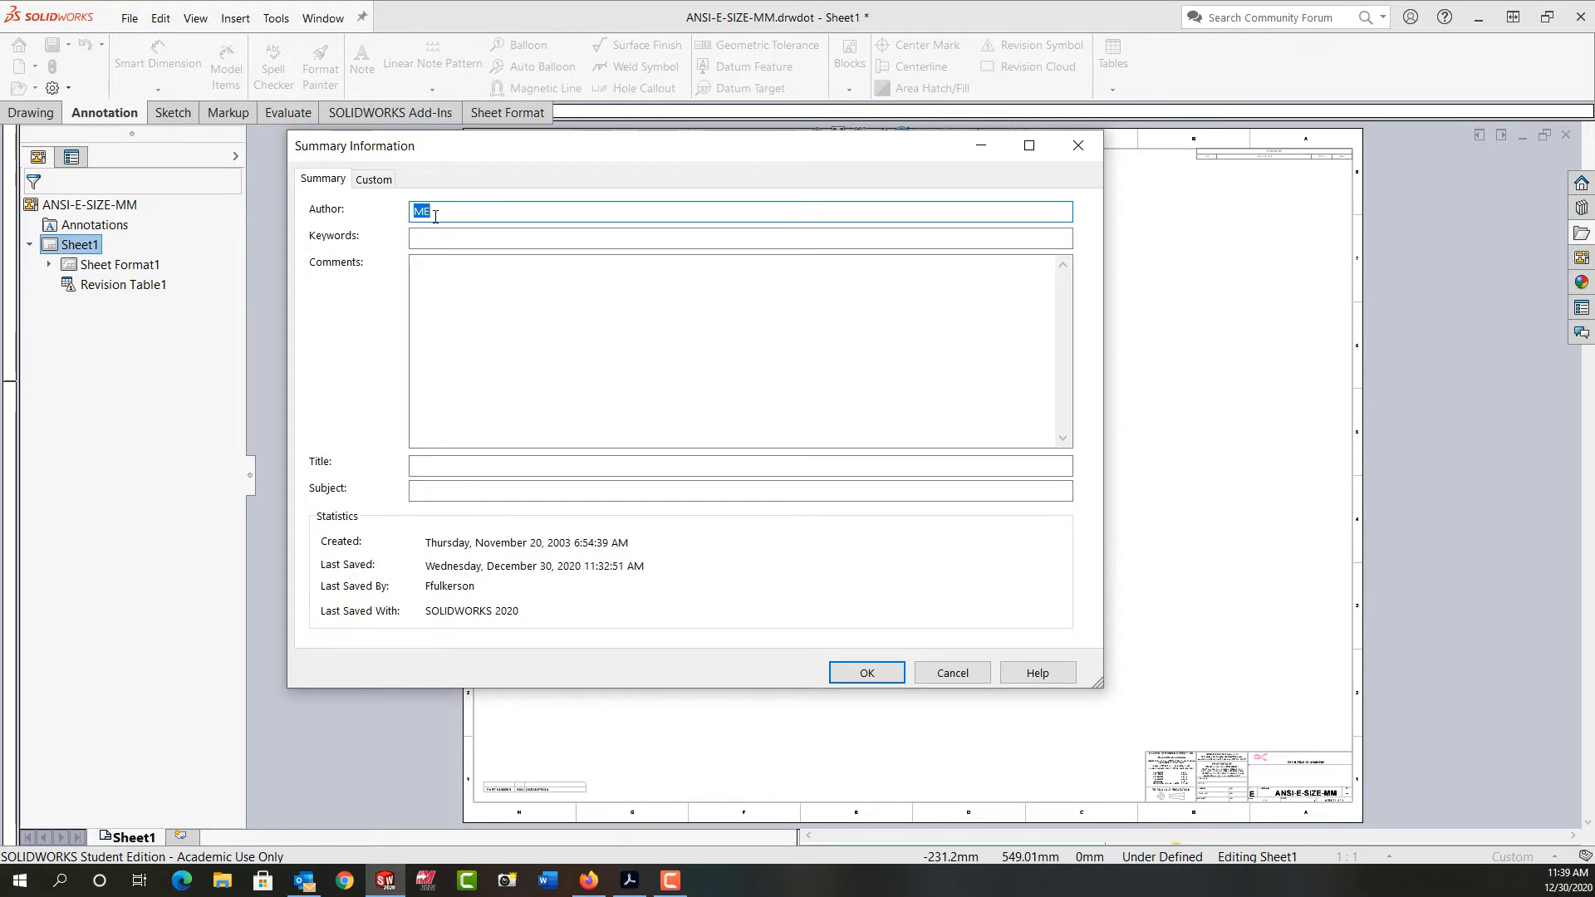
click(374, 178)
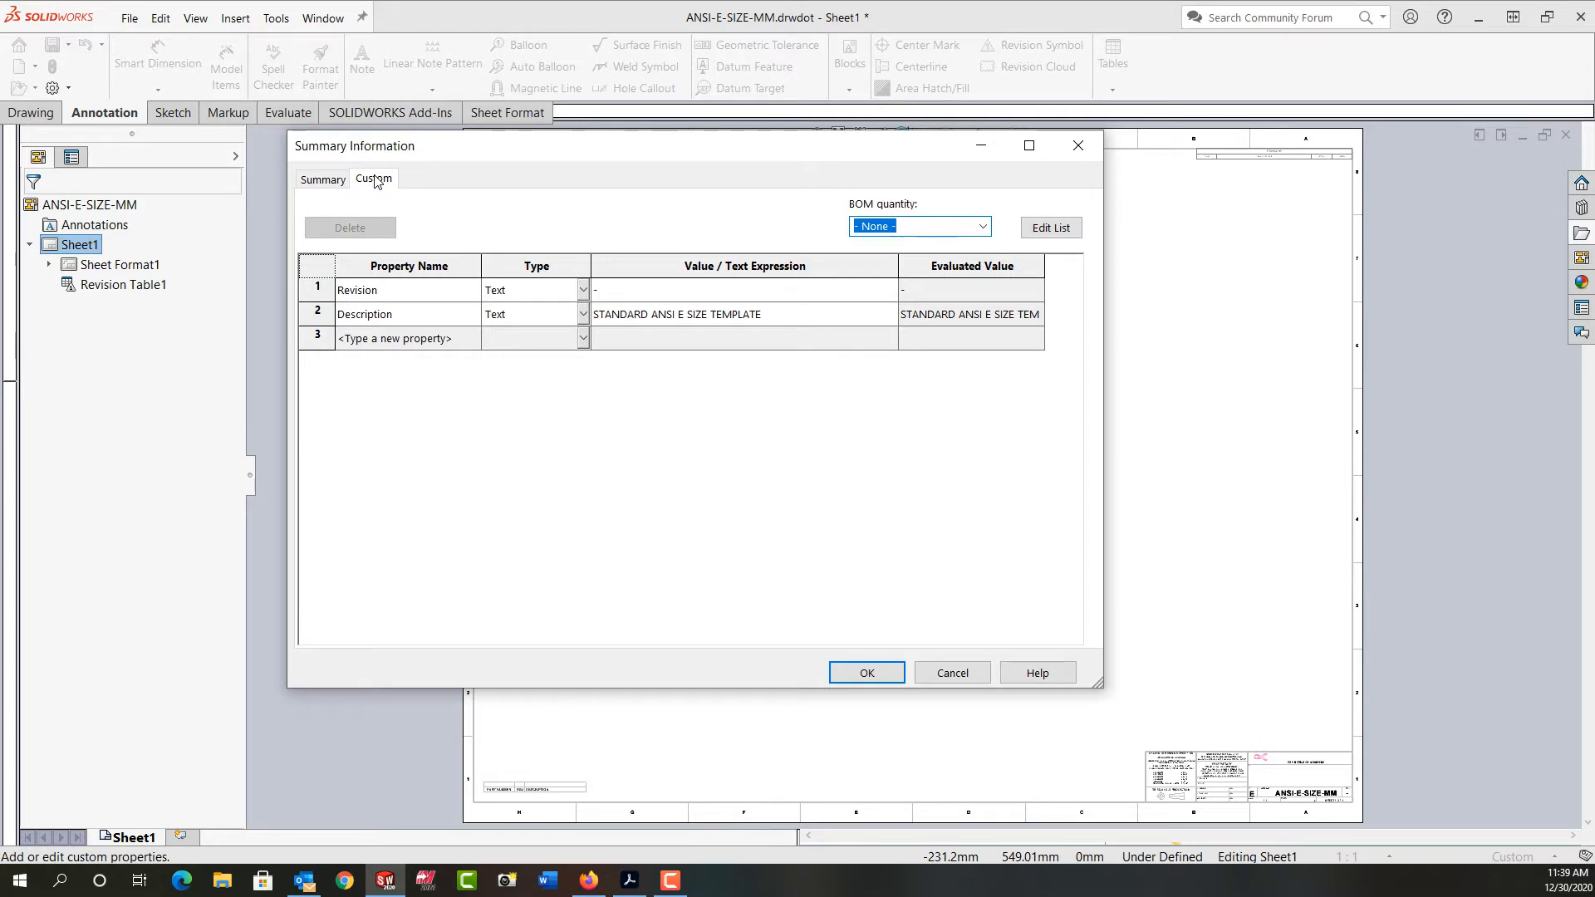
click(326, 186)
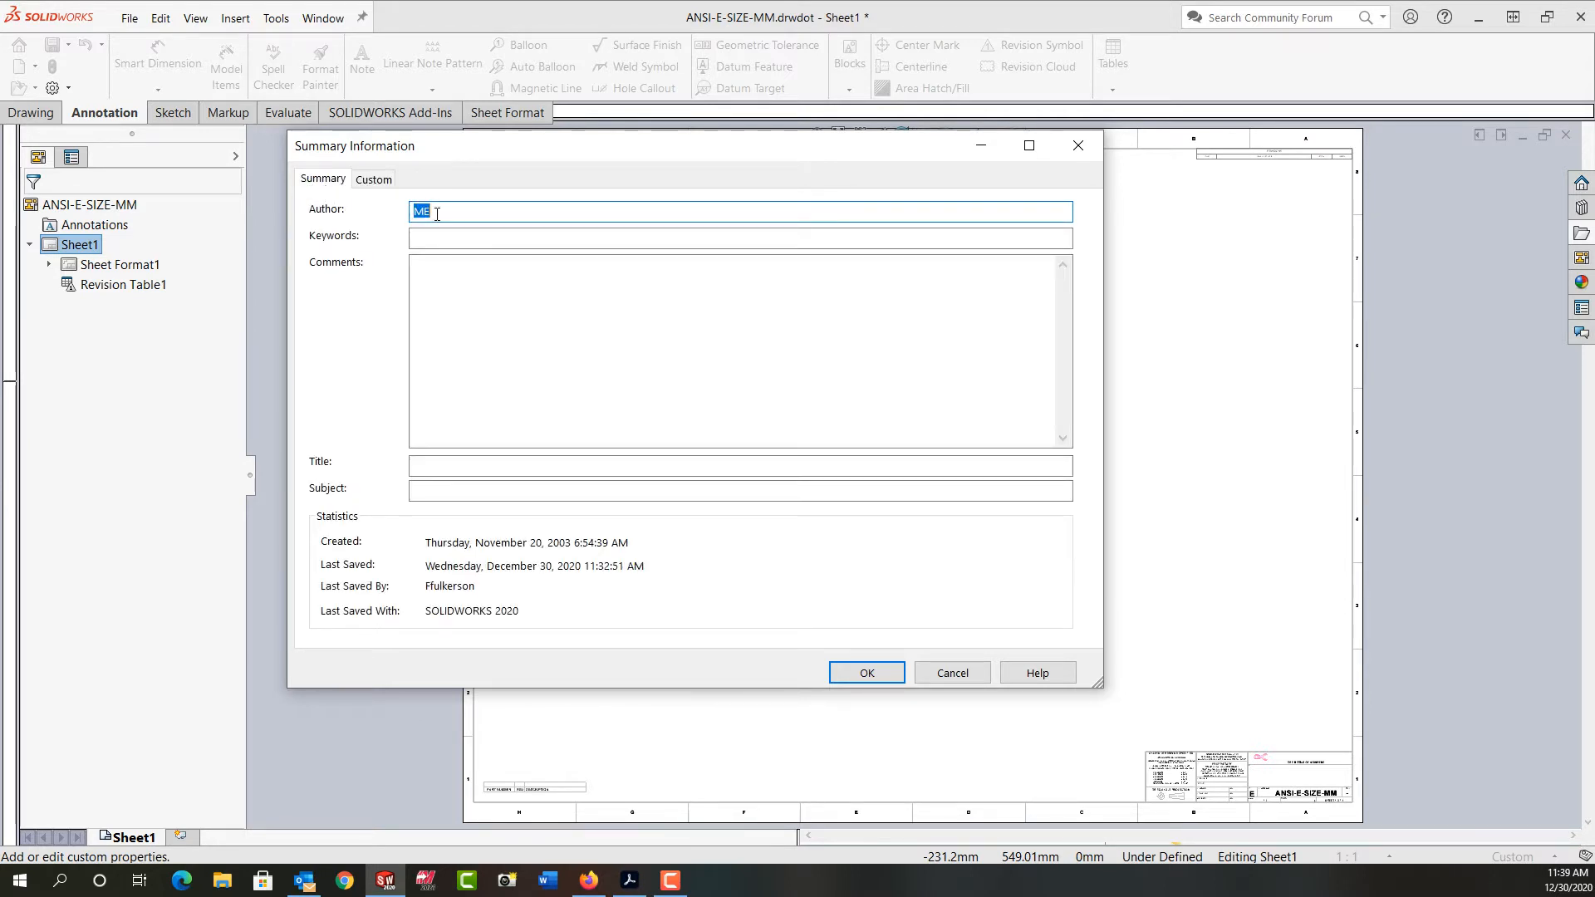
click(866, 673)
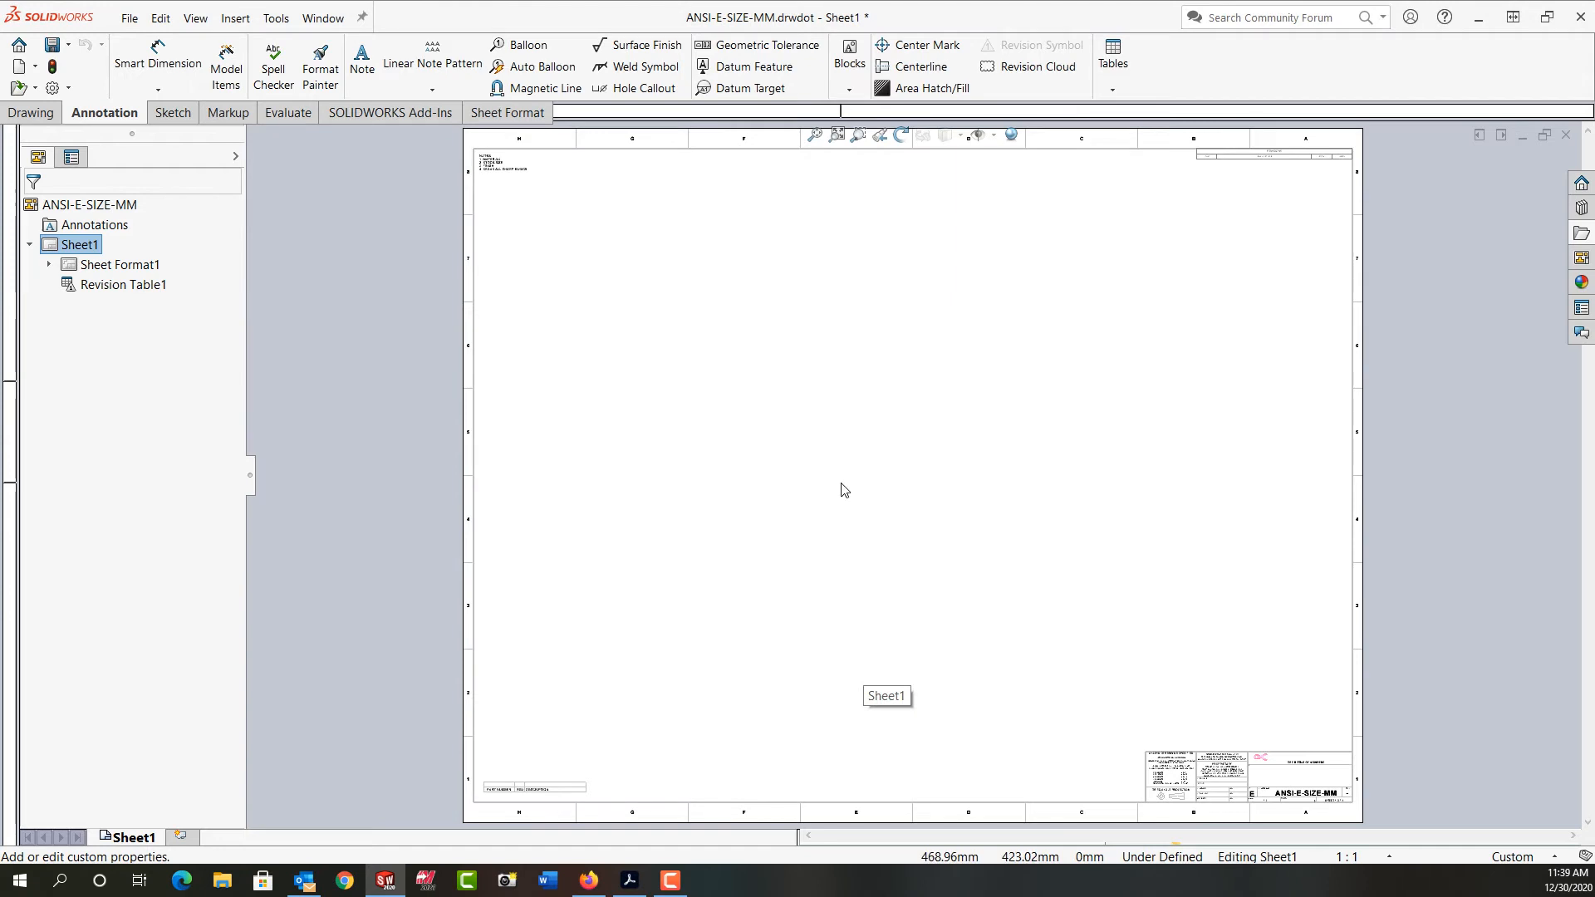
Switch to sheet format editing and examine the general notes linked to the Material, StockSize and Finish properties
right_click(859, 381)
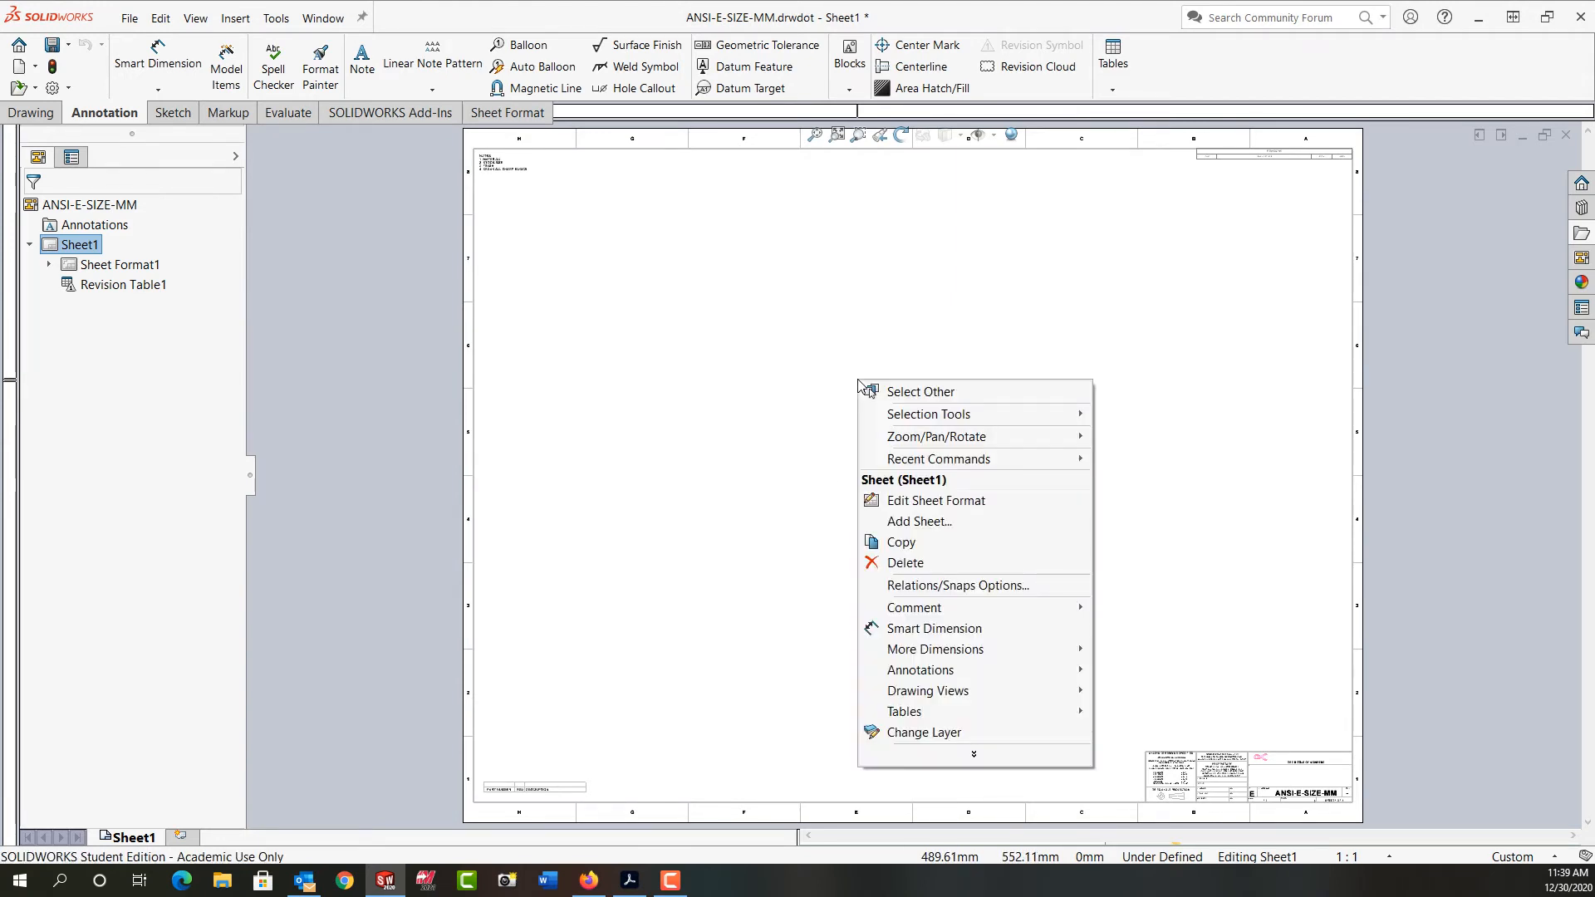
click(928, 502)
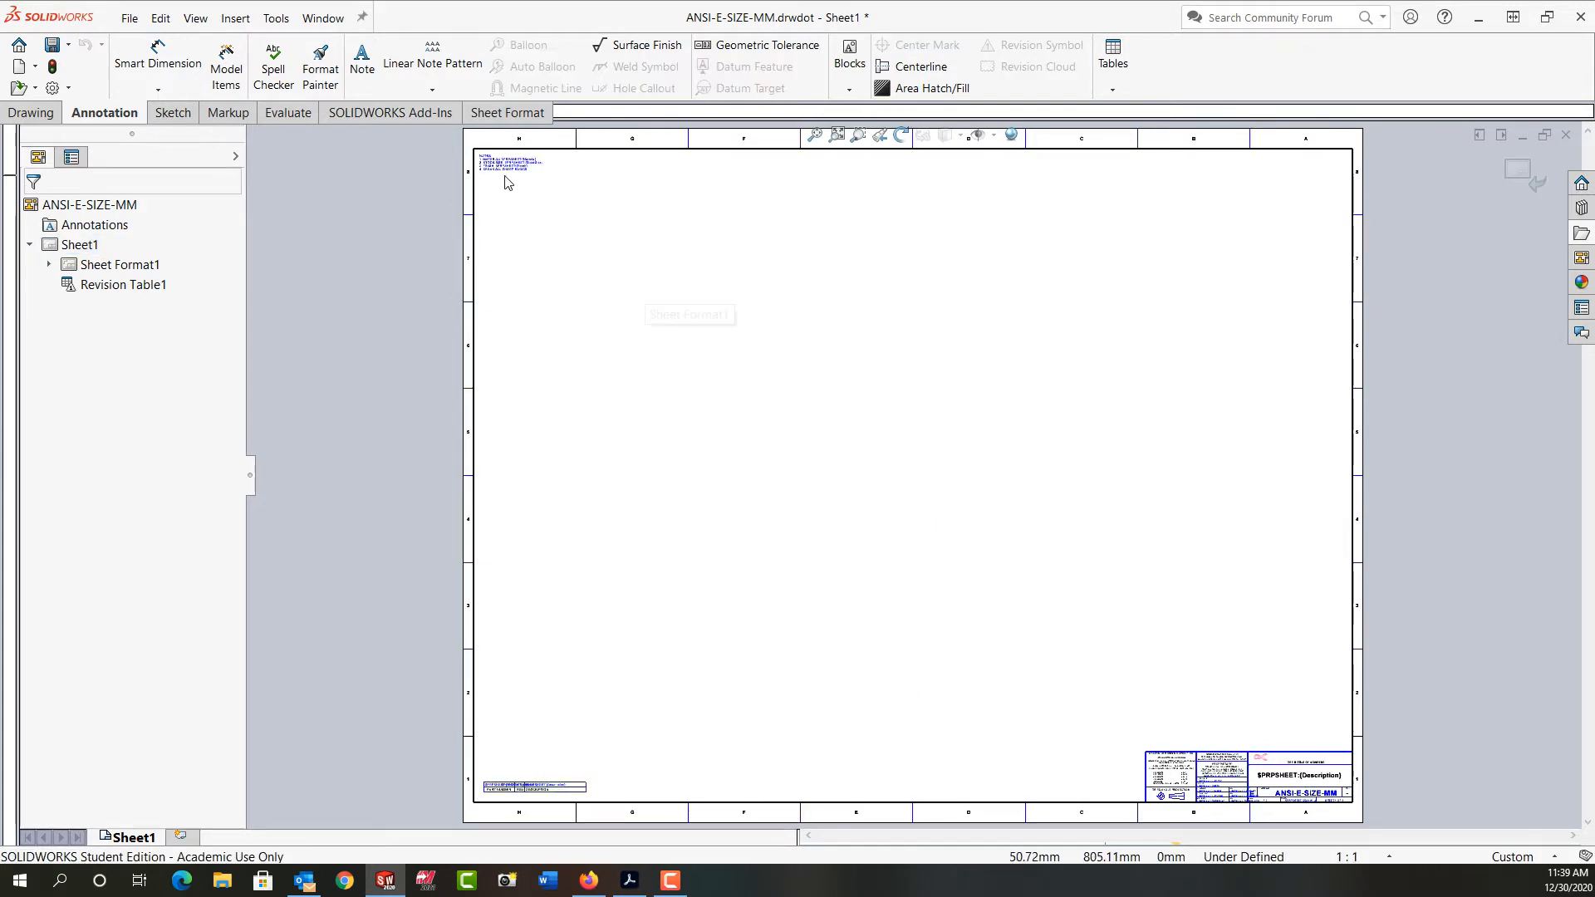
scroll(505, 174, up, 3)
scroll(678, 304, down, 2)
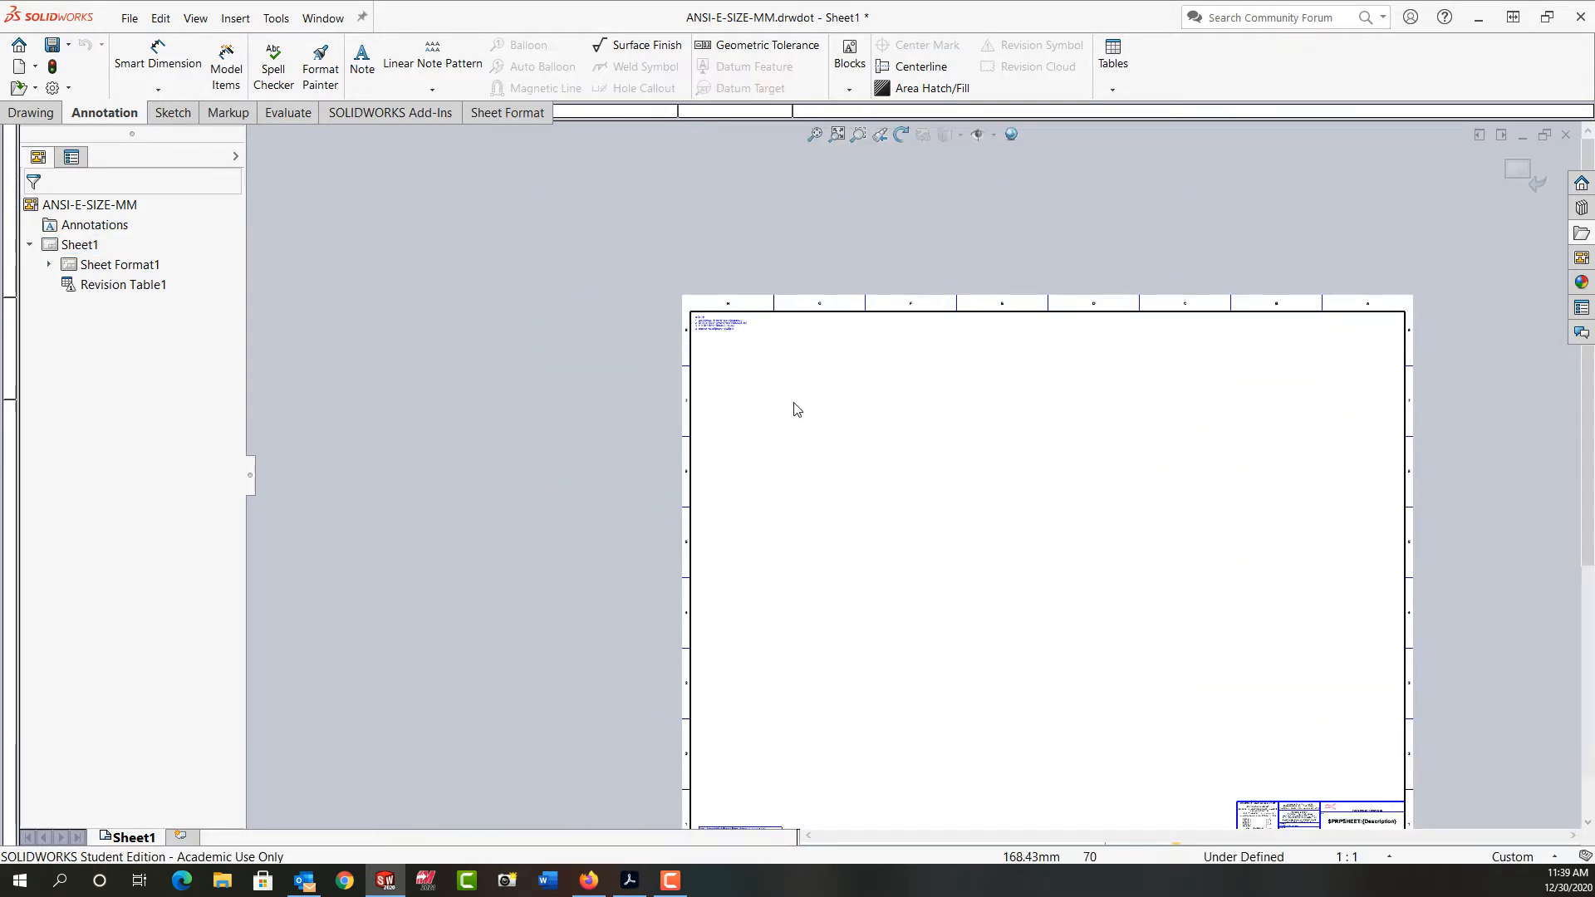
scroll(796, 408, down, 5)
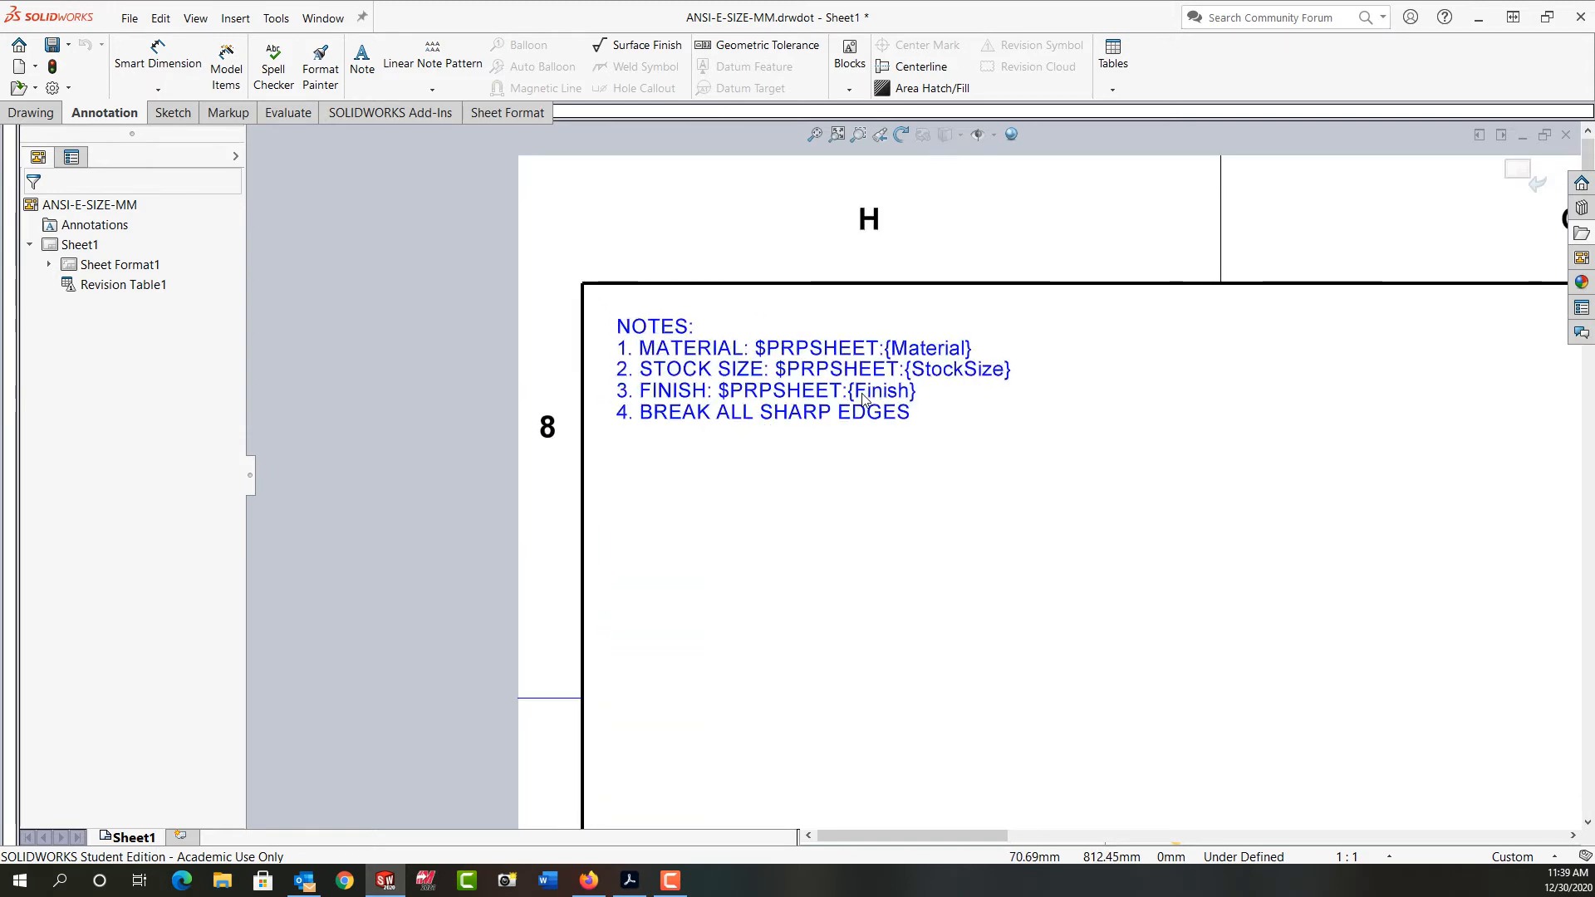
scroll(863, 399, down, 2)
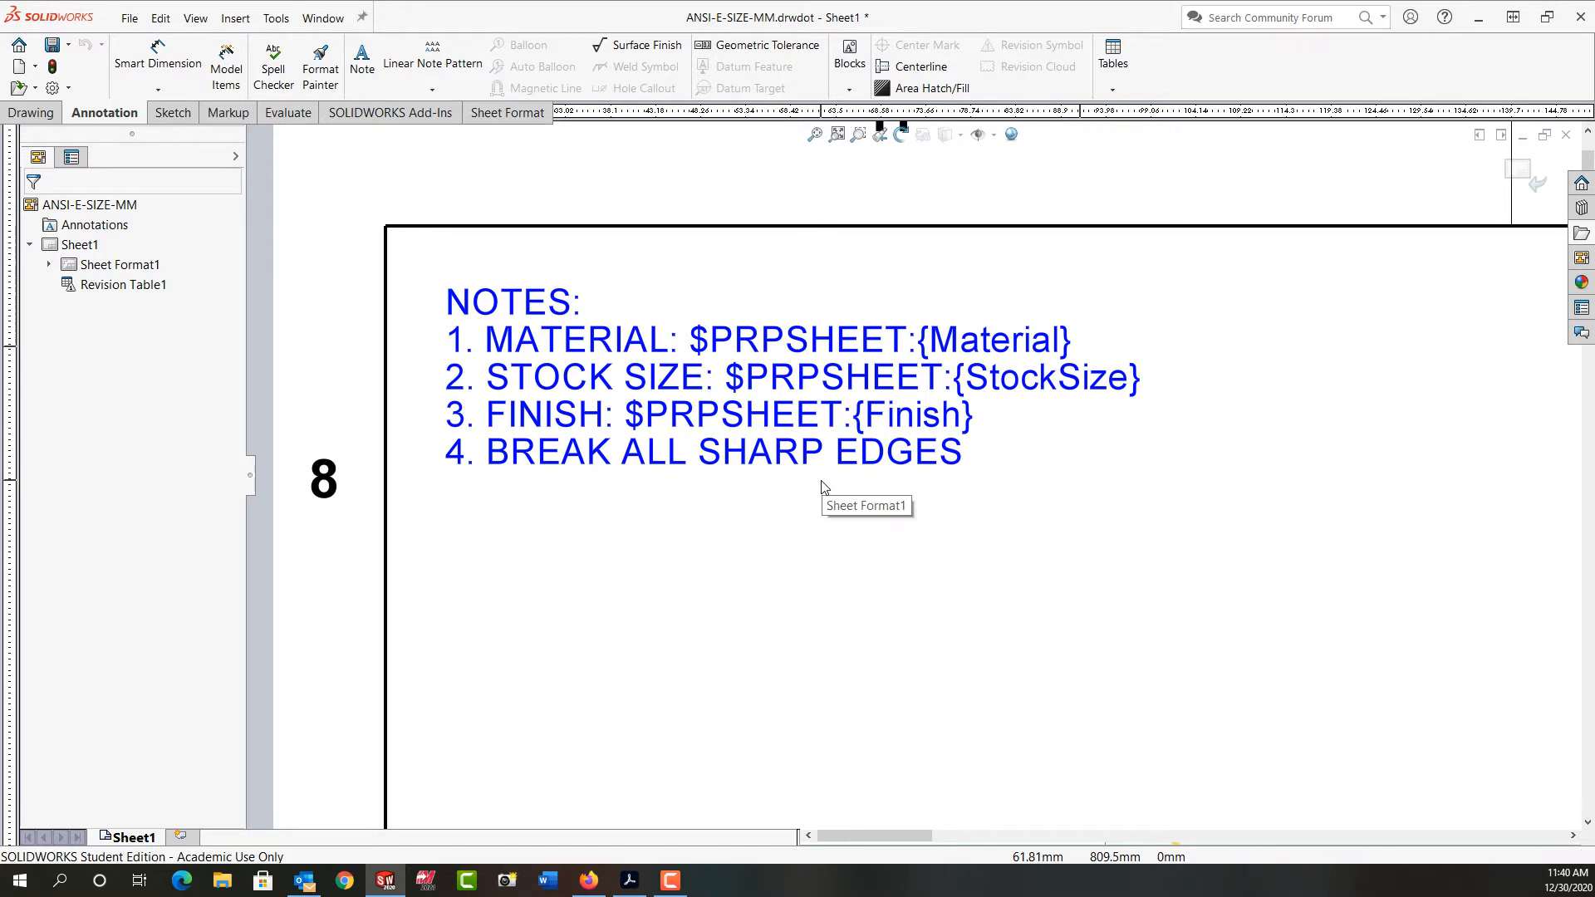
Examine the title block's property-linked fields and tolerance text in the sheet format
click(814, 136)
scroll(1259, 791, down, 10)
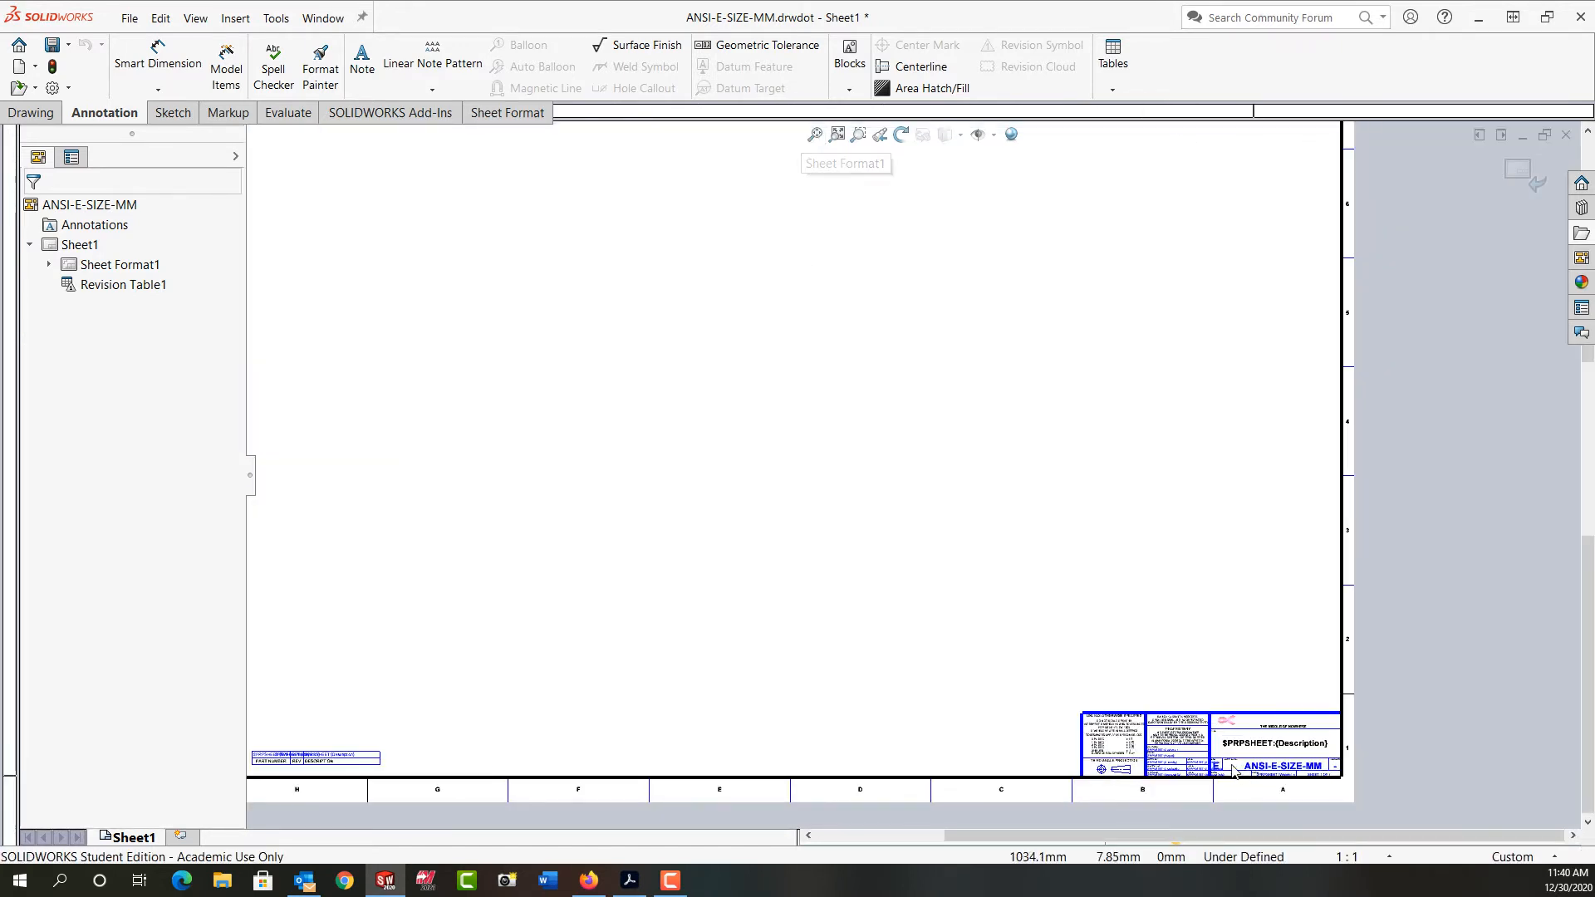
scroll(965, 552, down, 3)
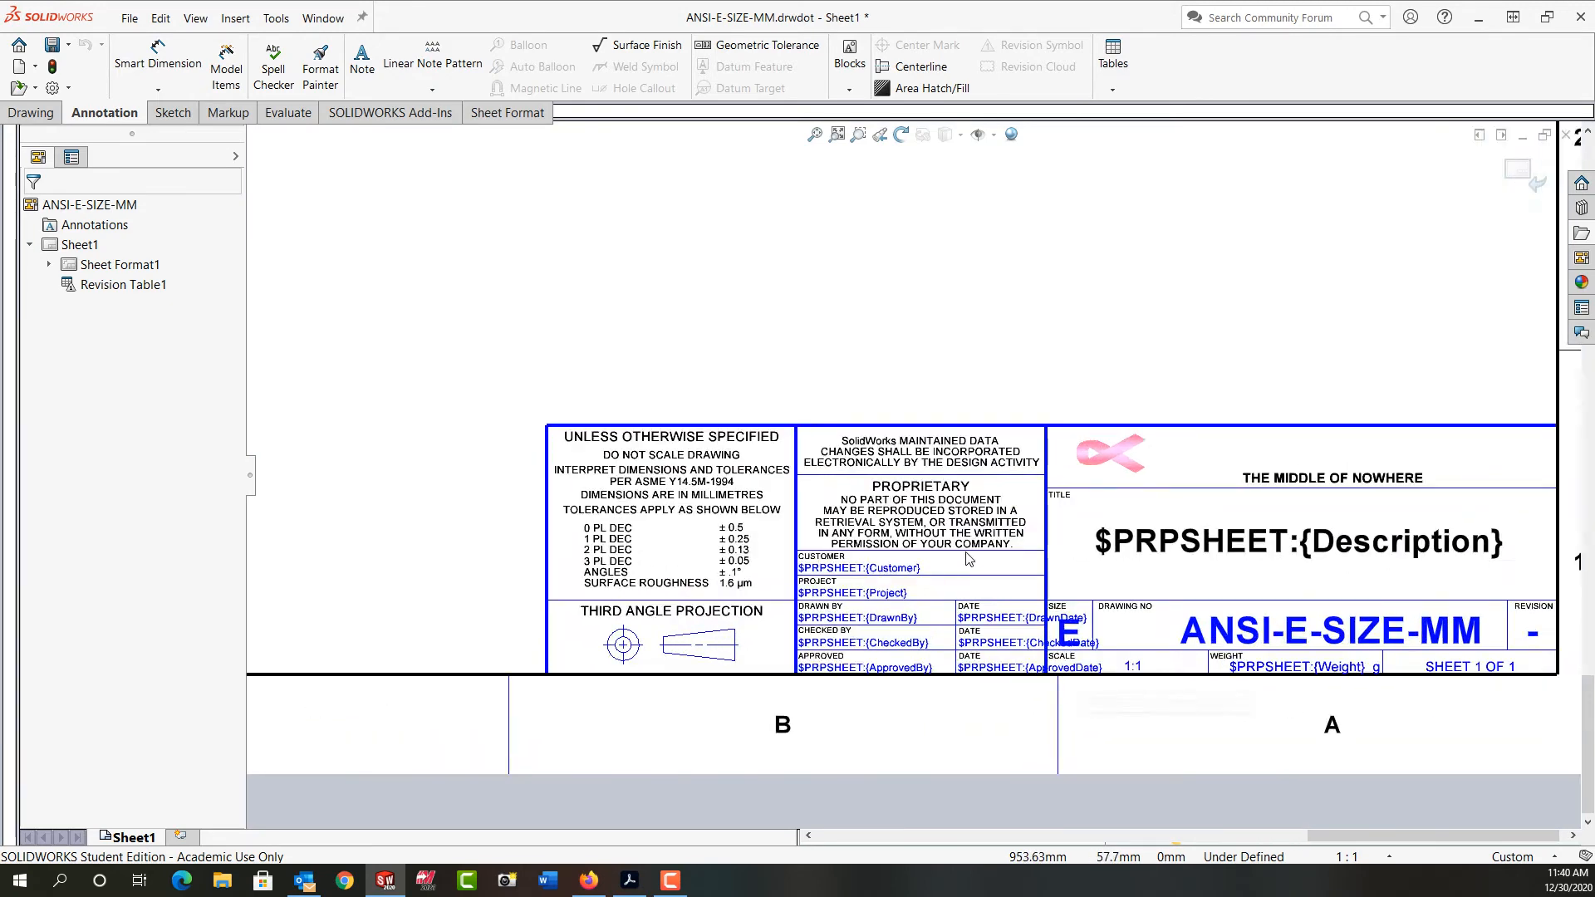
scroll(965, 552, up, 2)
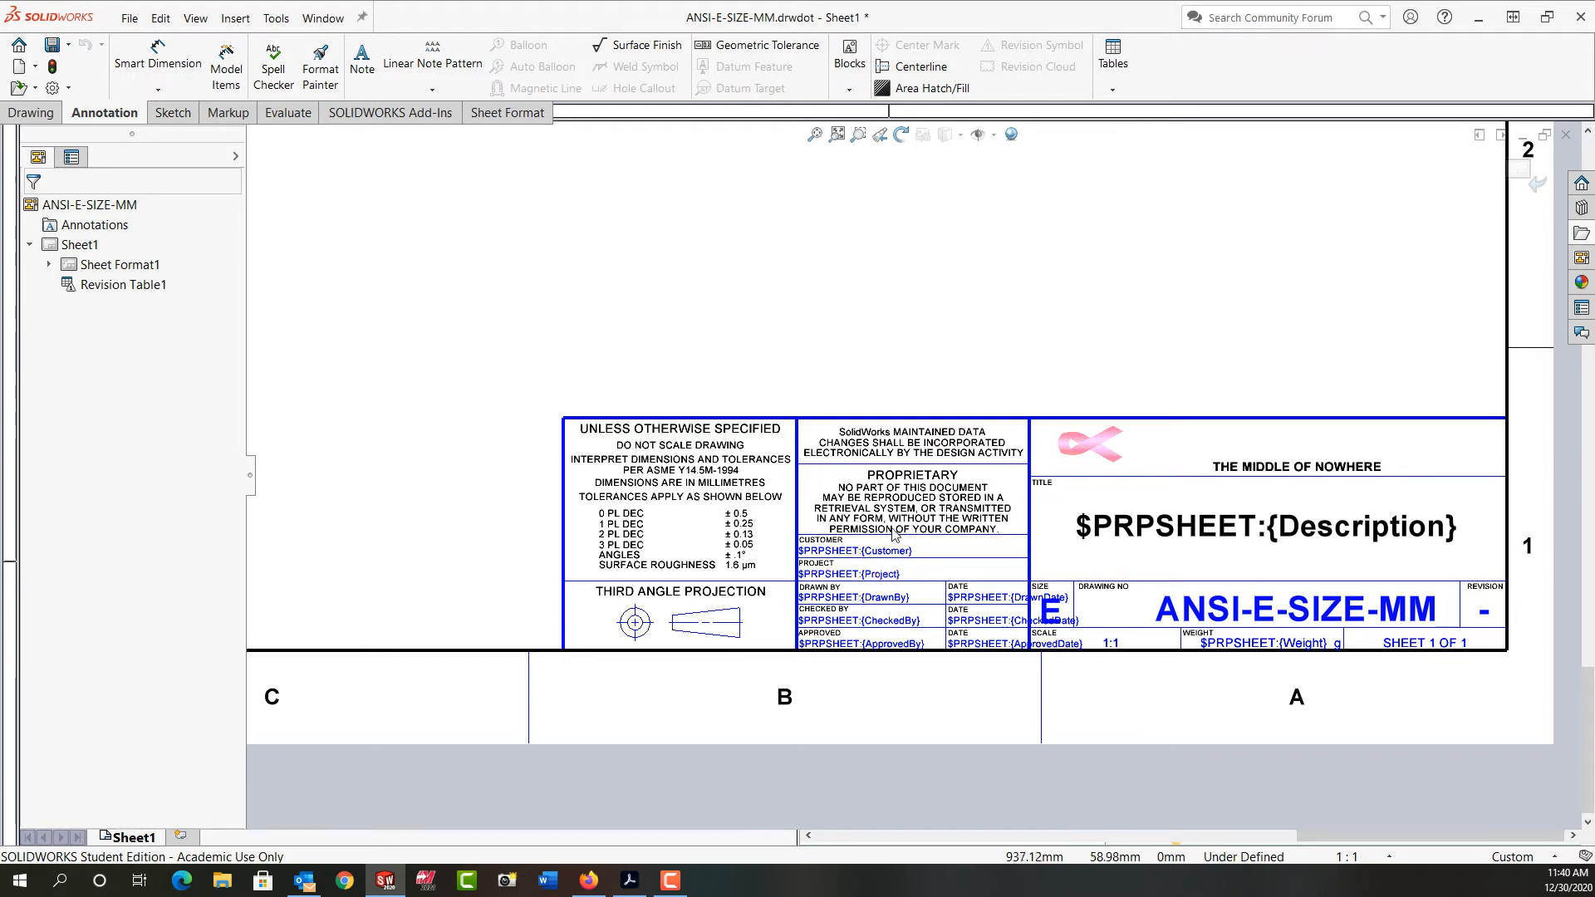
Open the proprietary note in the title block for text editing, close it and return to sheet editing with the whole sheet in view
click(907, 508)
double_click(912, 507)
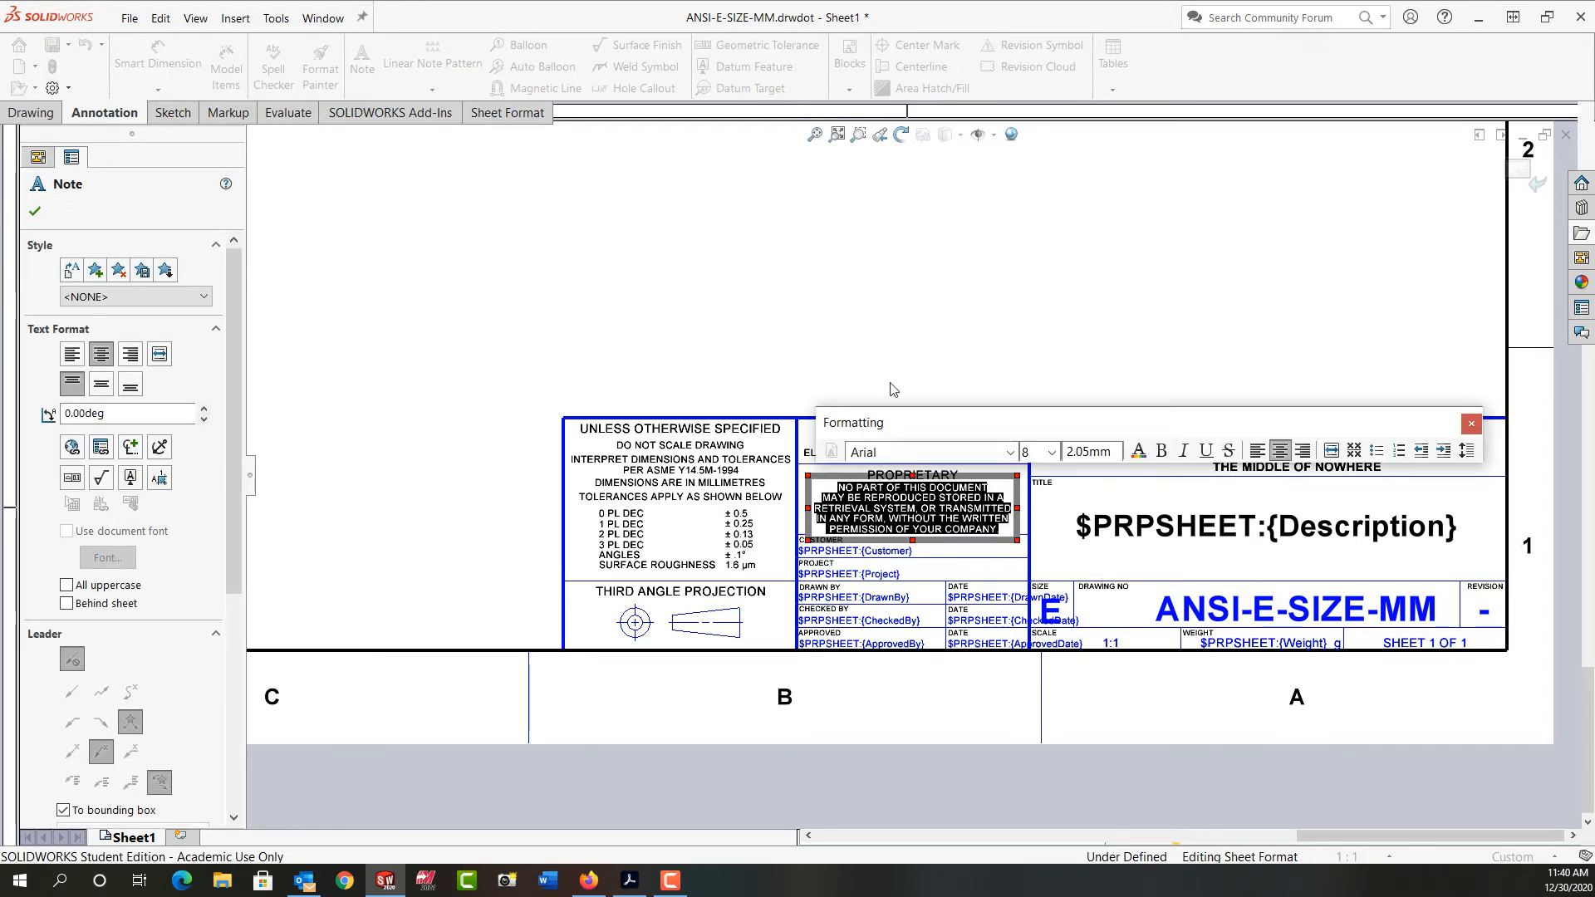
click(879, 321)
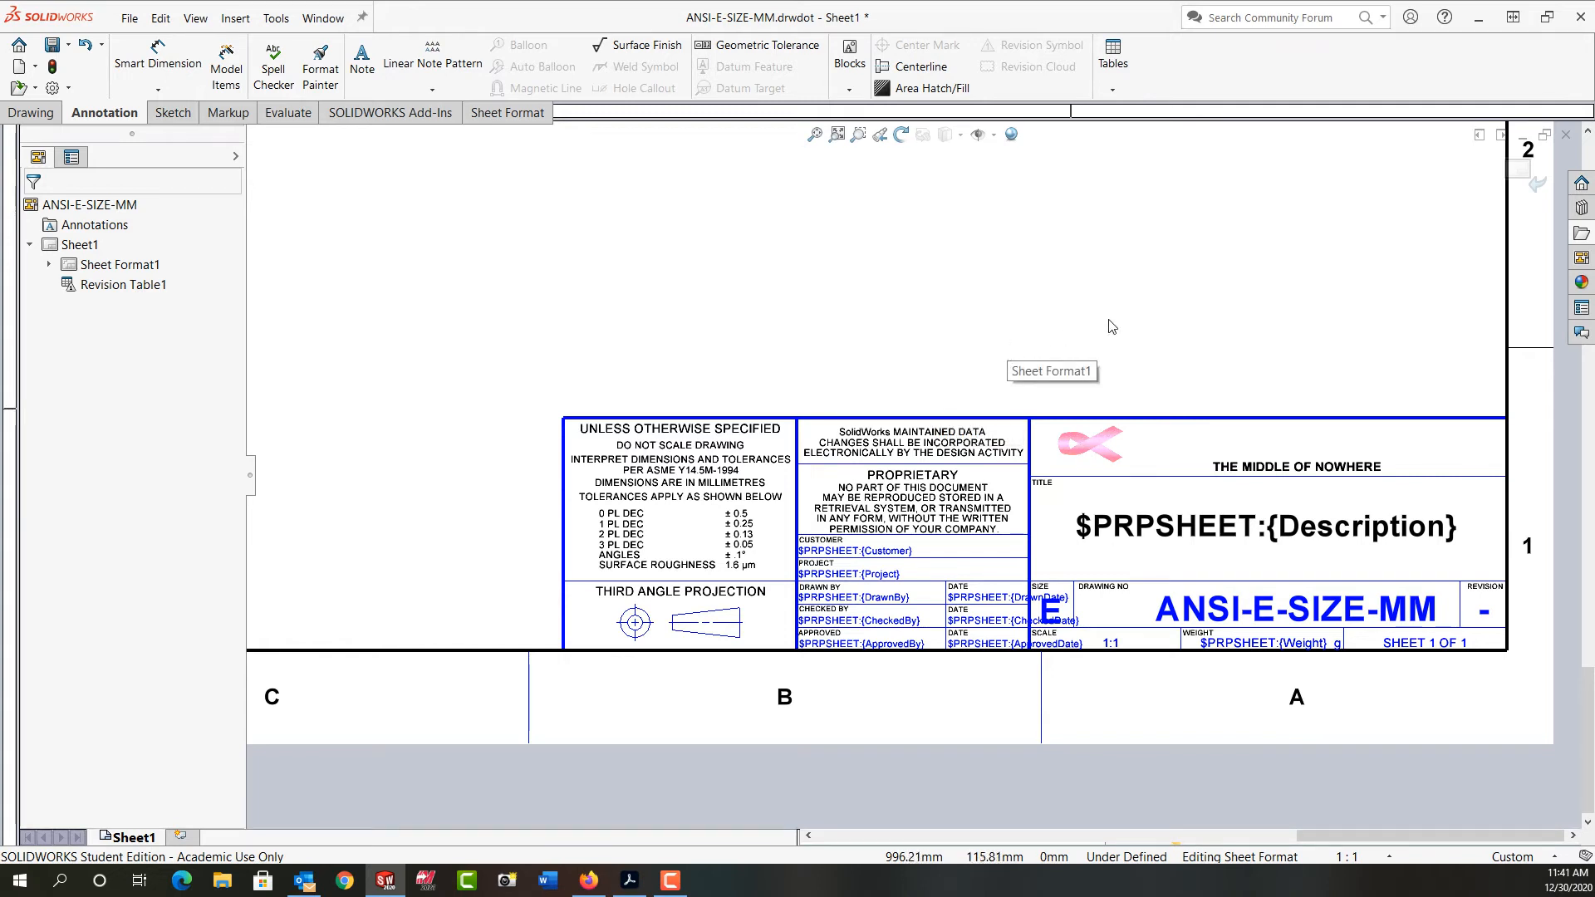
click(1520, 176)
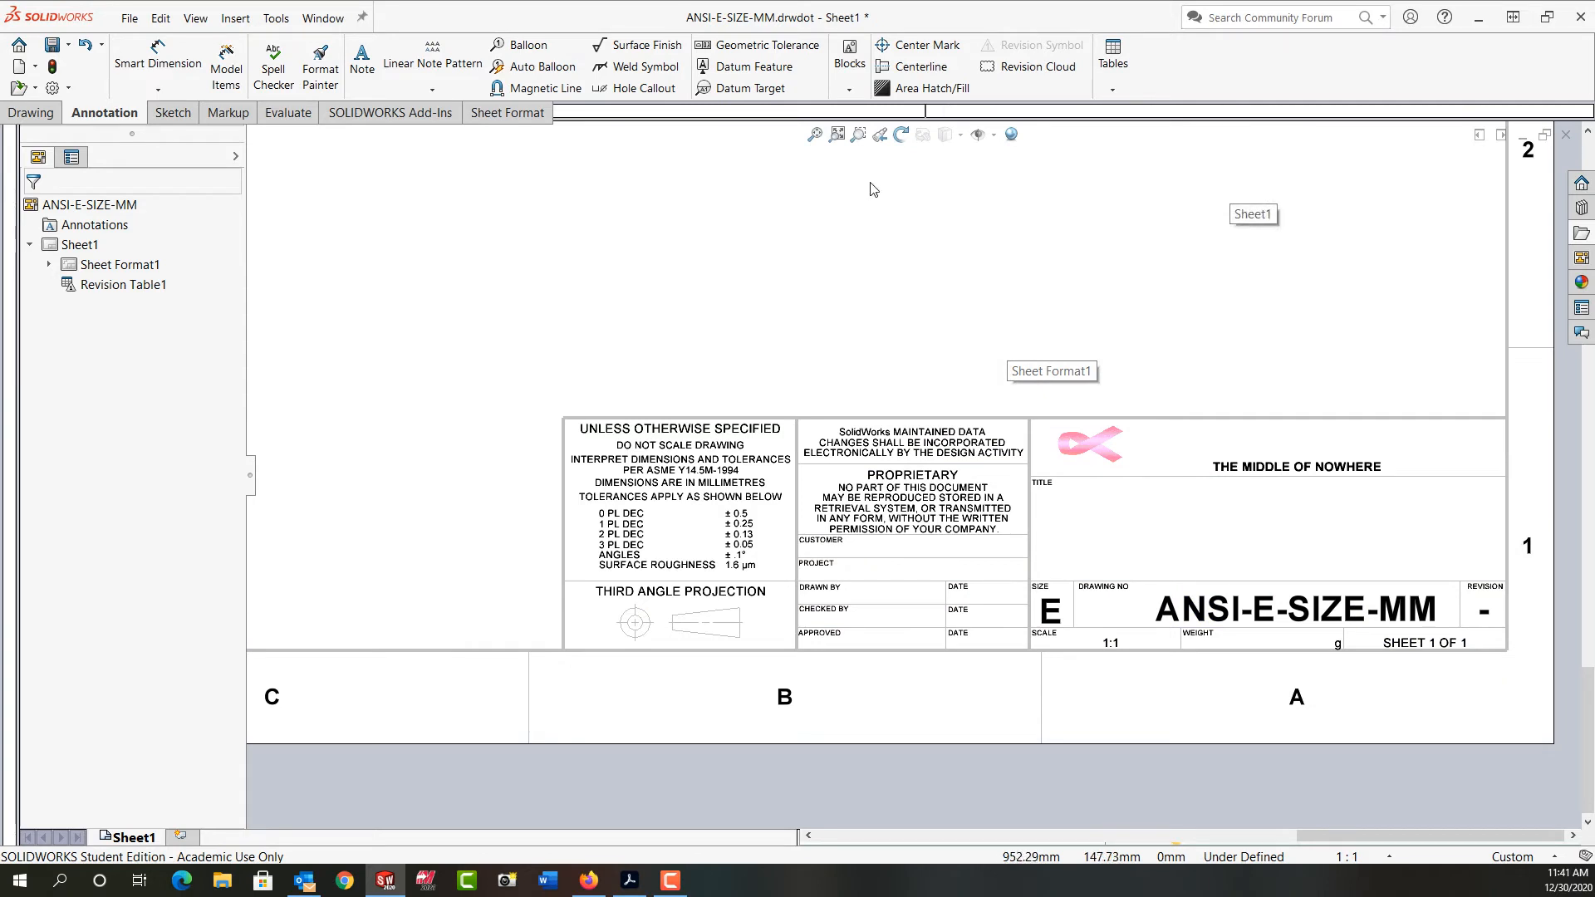
click(816, 135)
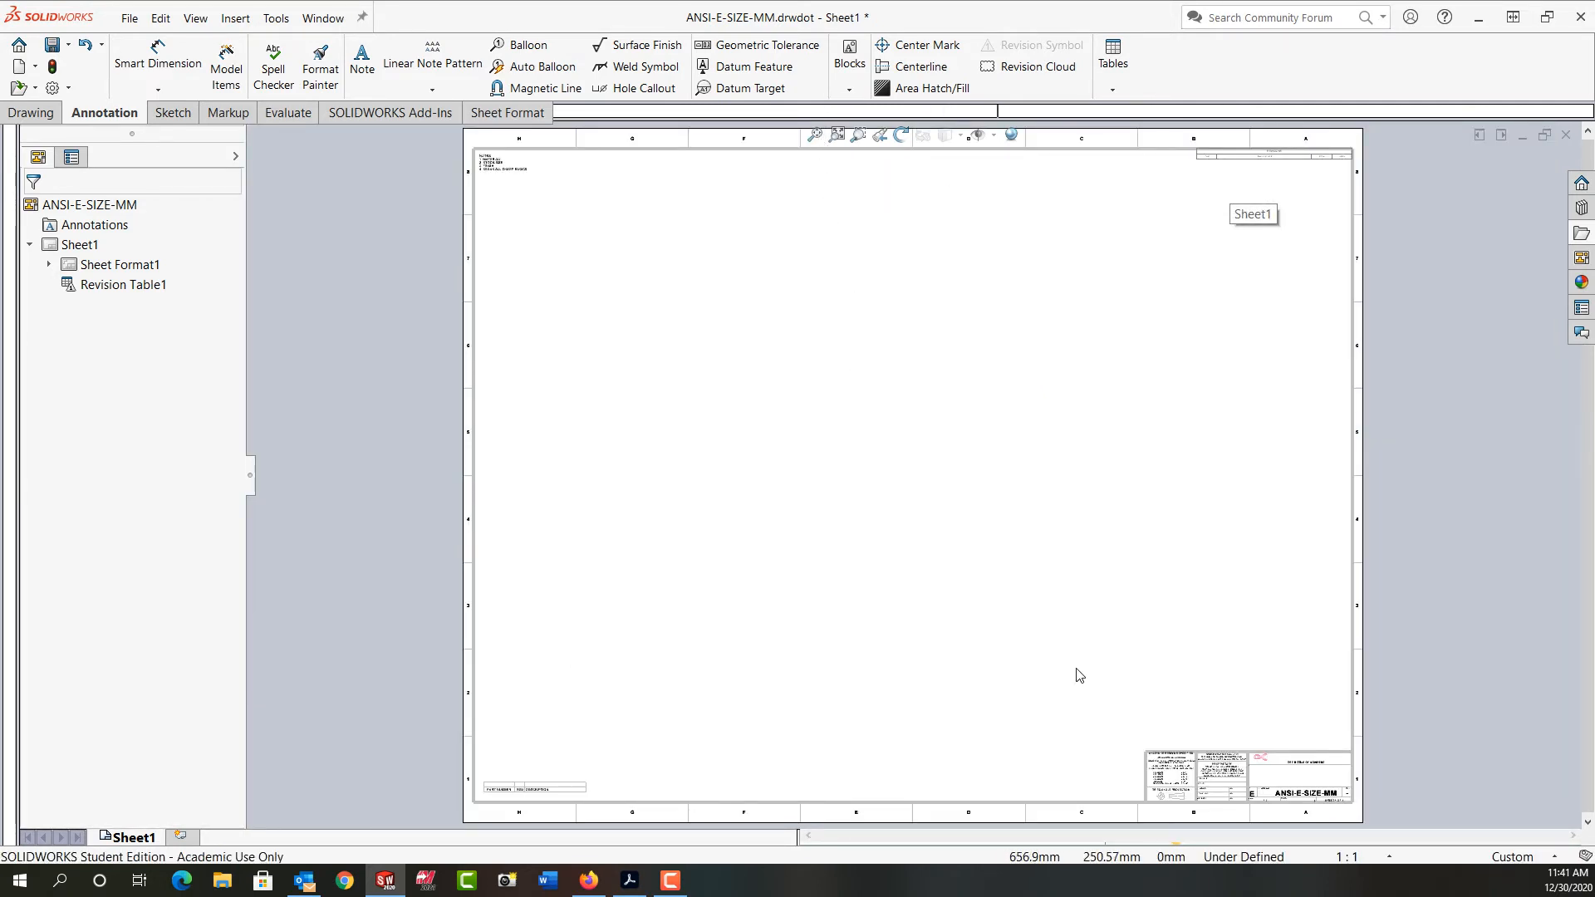
Switch into sheet format editing and back to sheet editing, twice
right_click(920, 416)
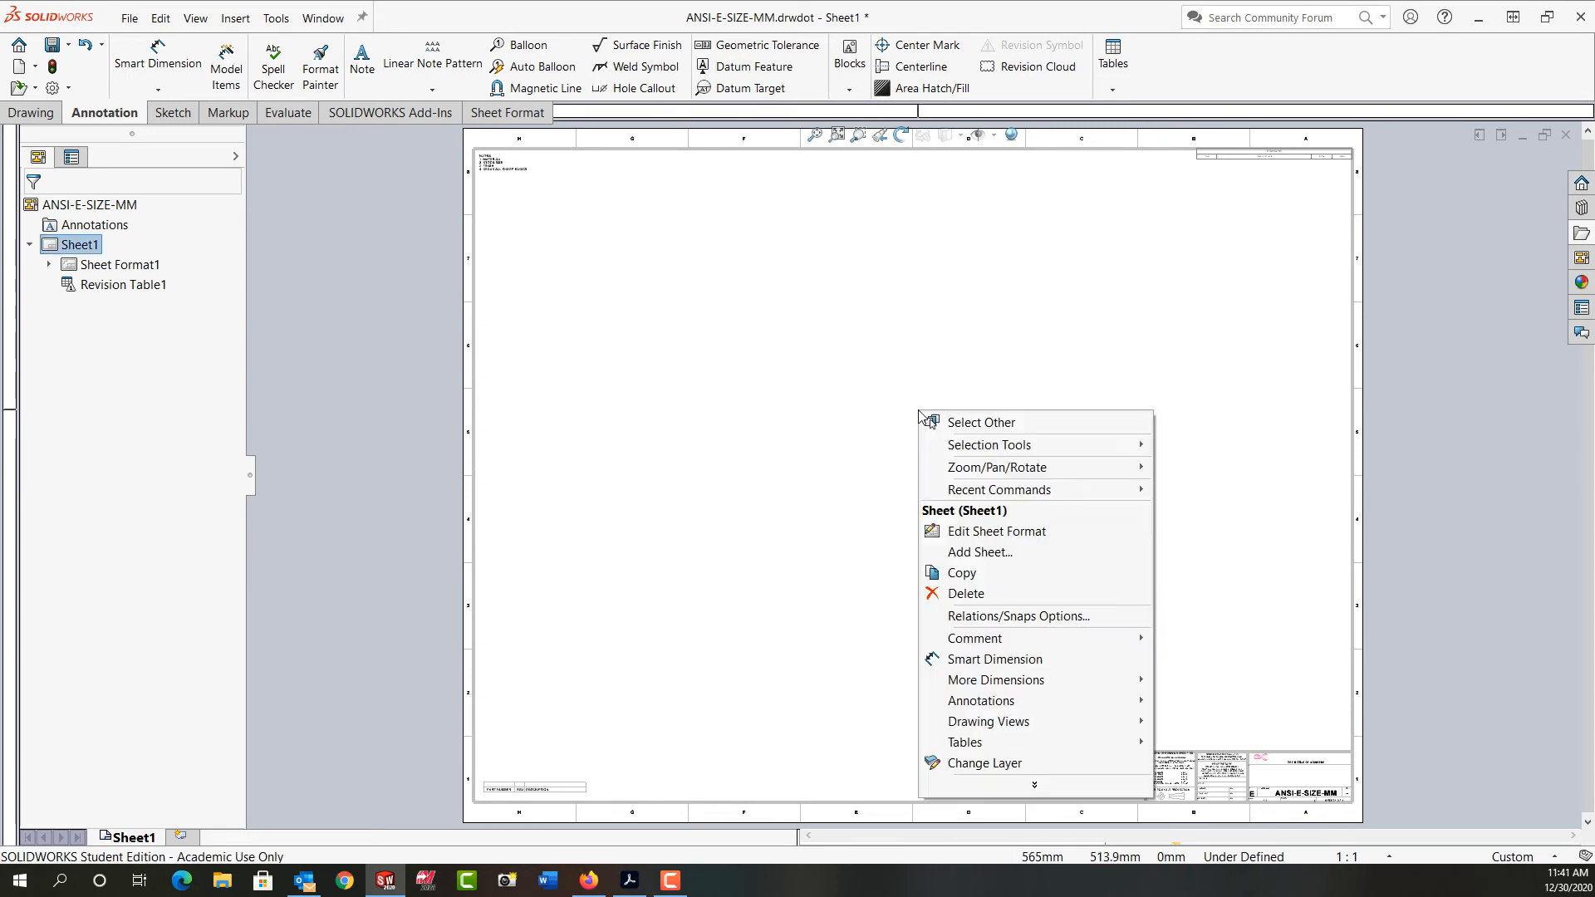
click(987, 532)
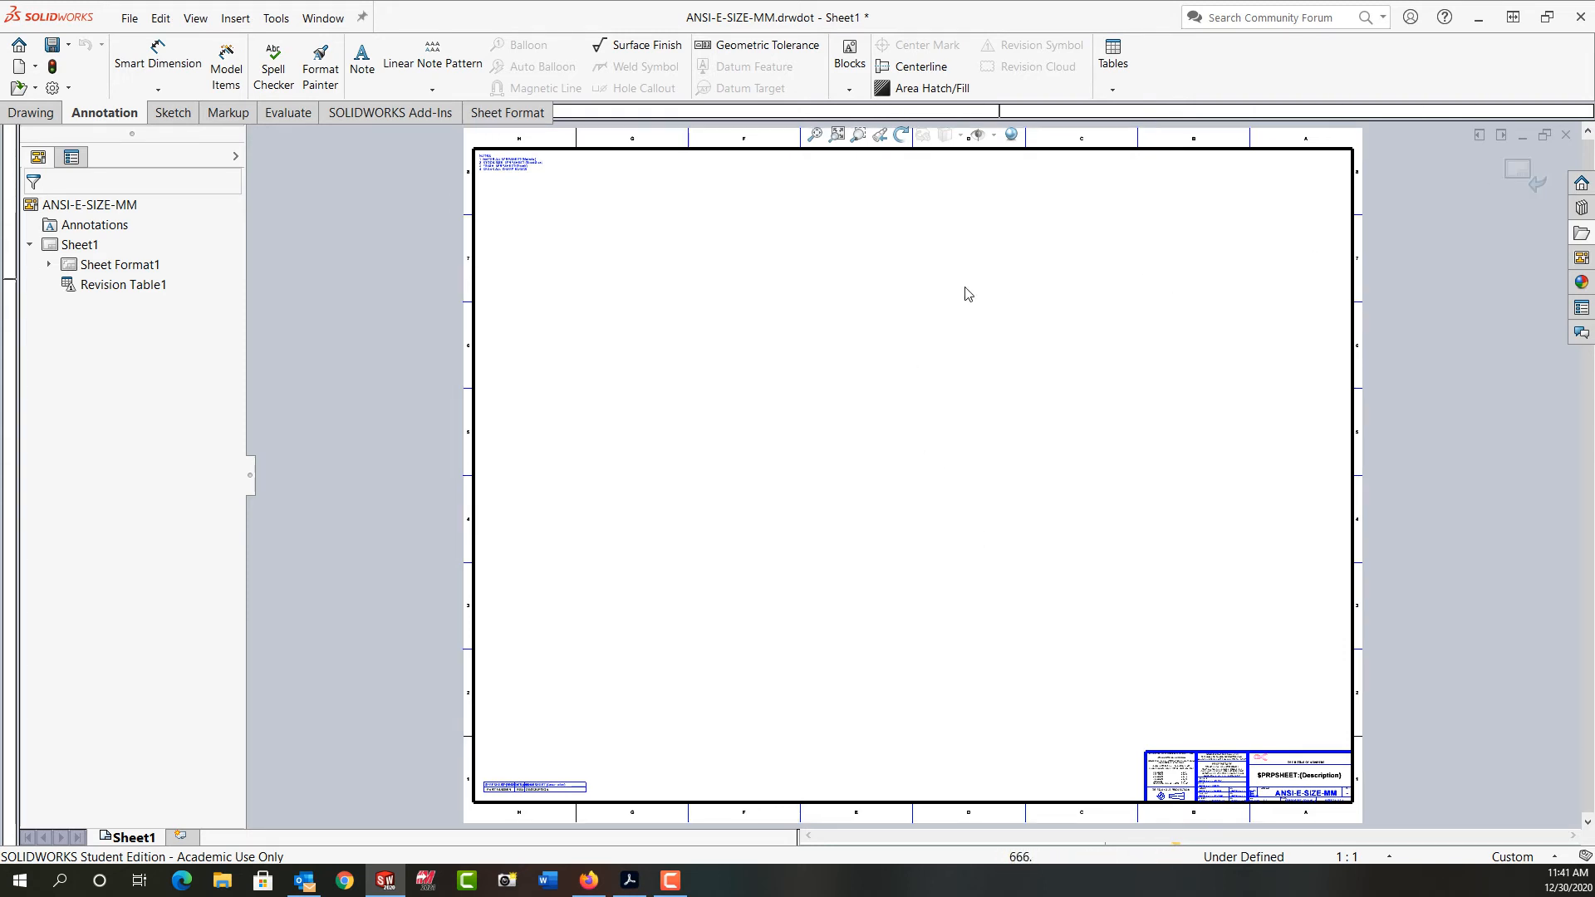
right_click(902, 300)
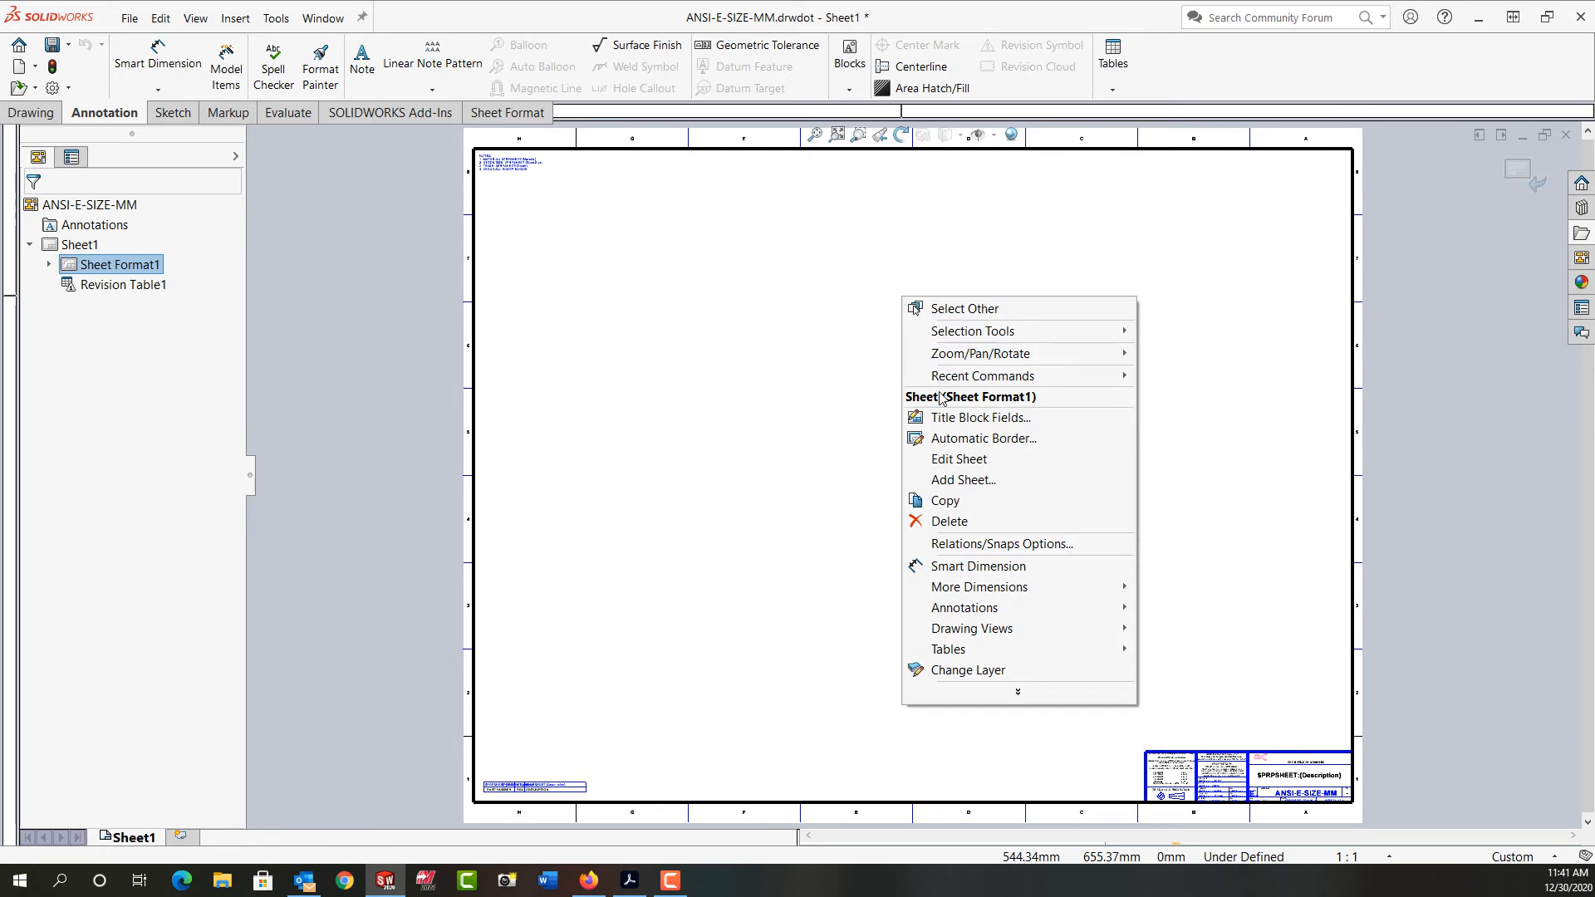
click(953, 460)
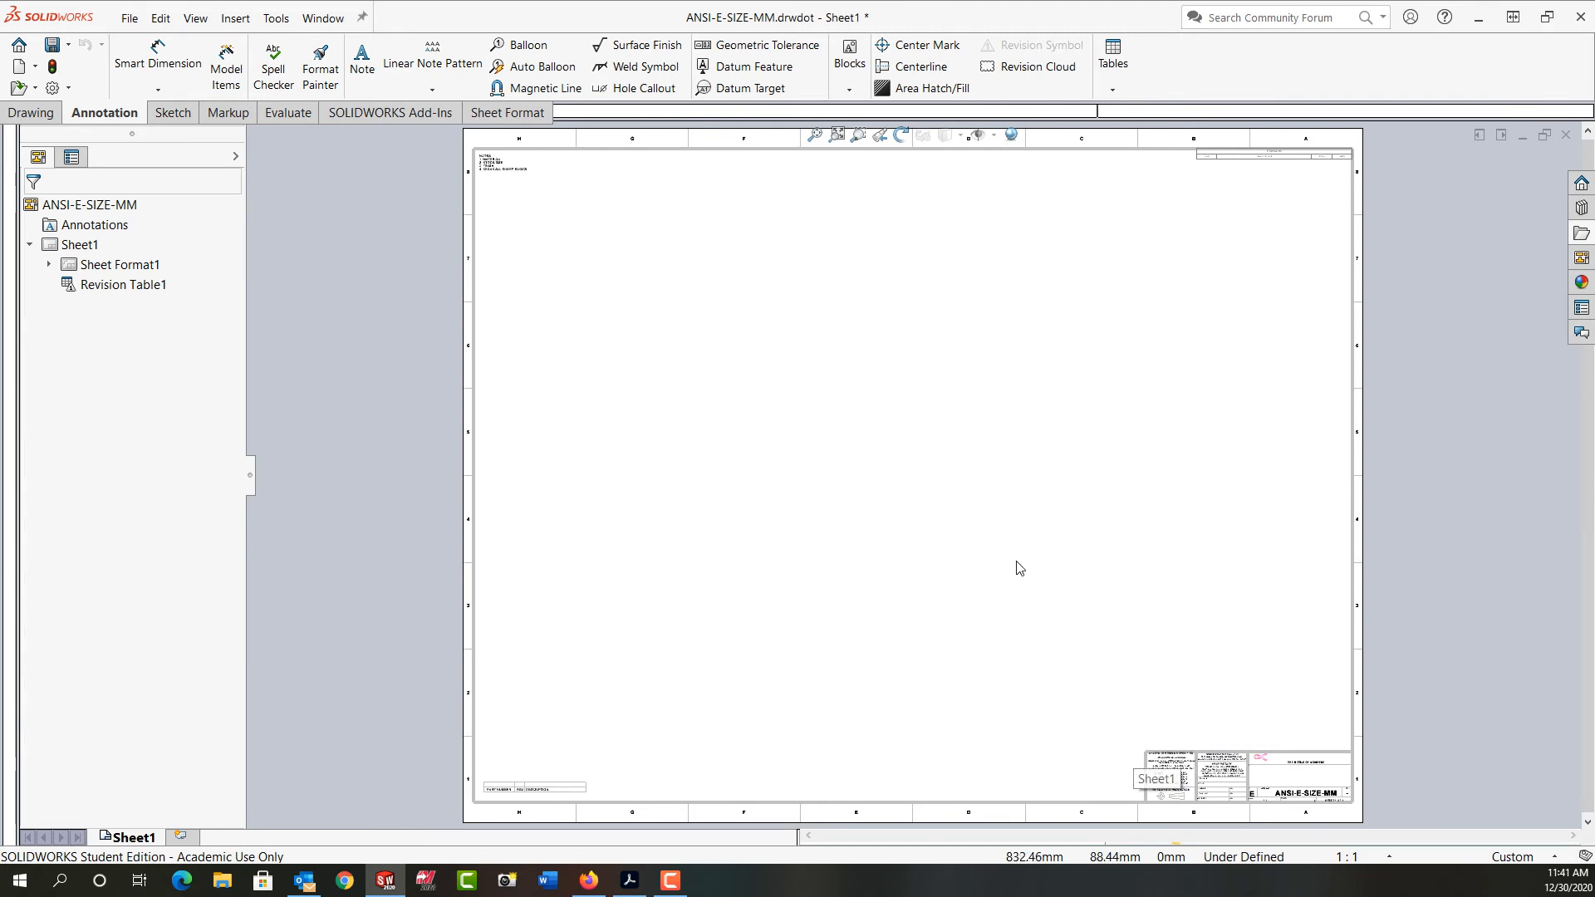
click(942, 418)
right_click(941, 417)
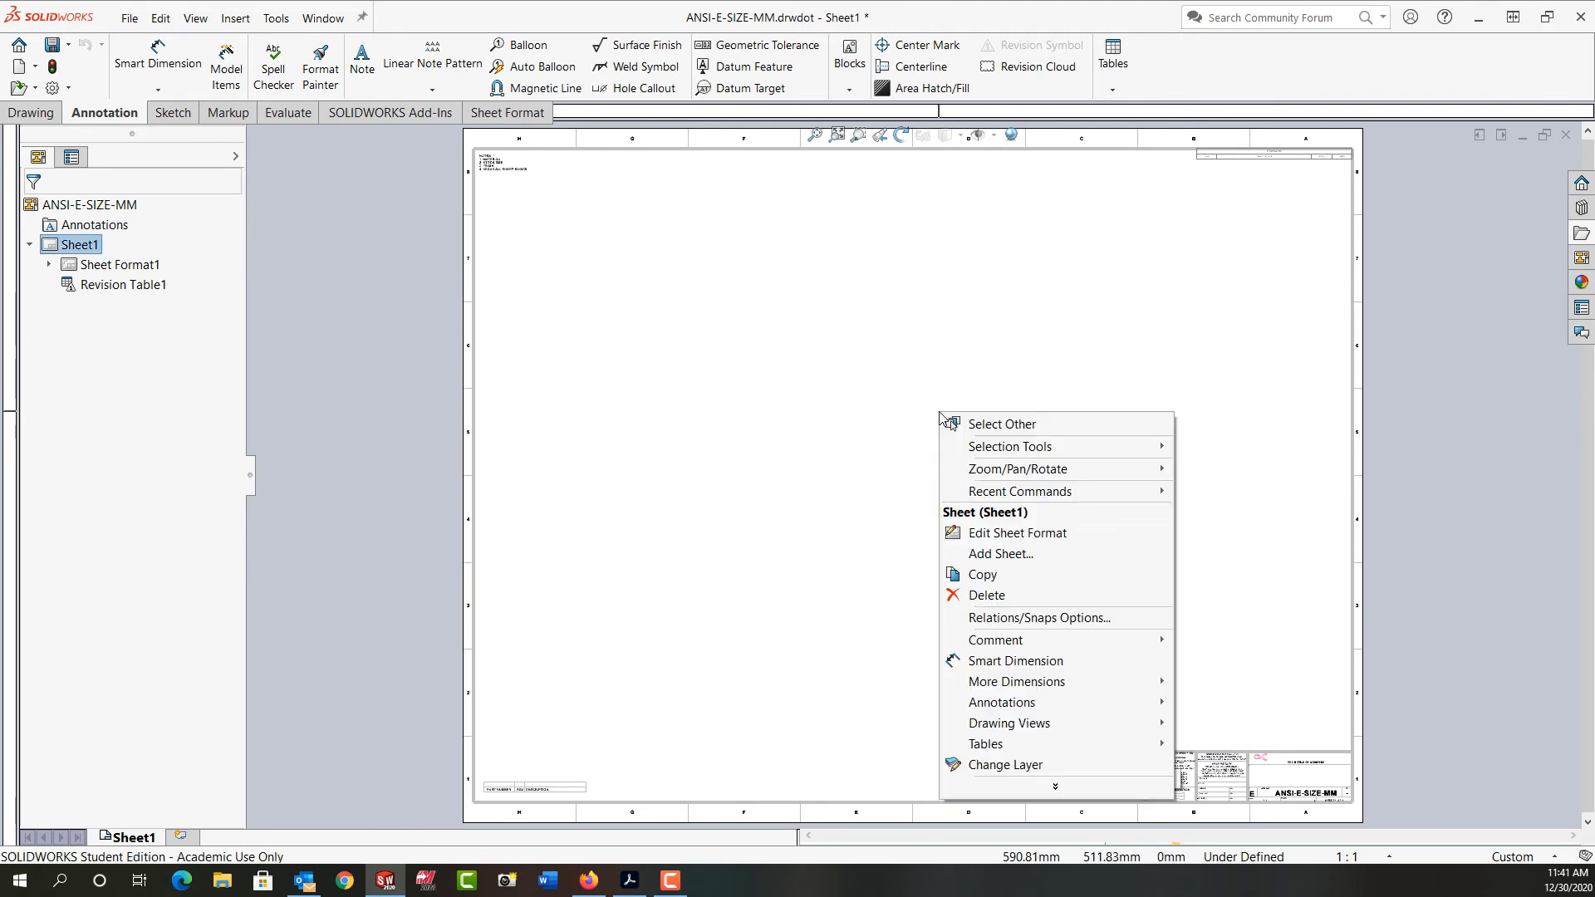
click(990, 534)
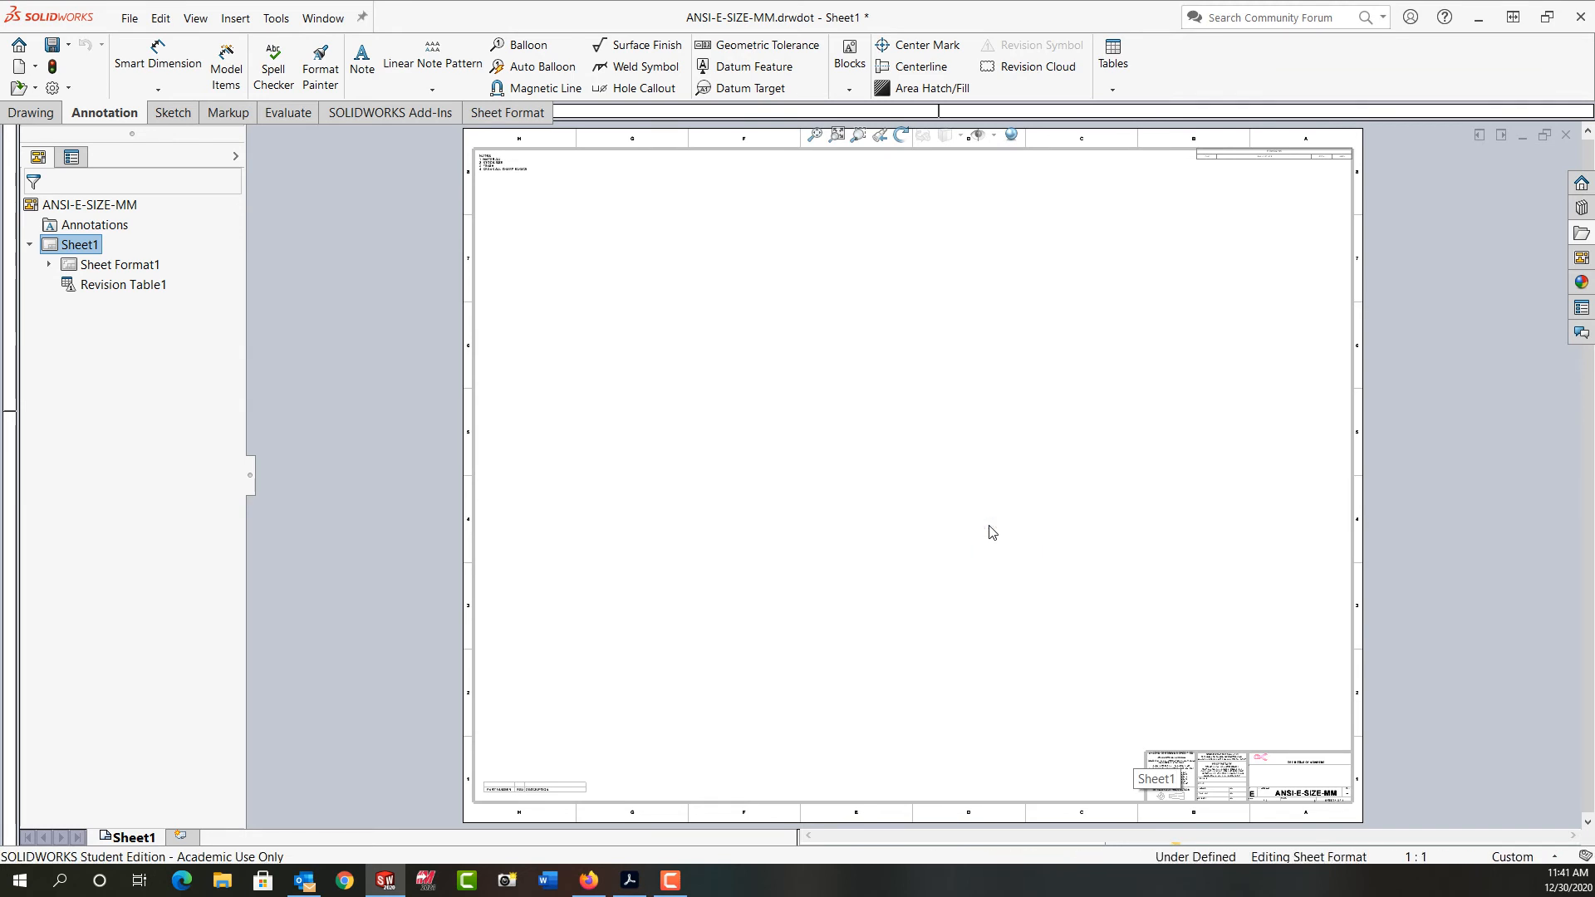
right_click(980, 442)
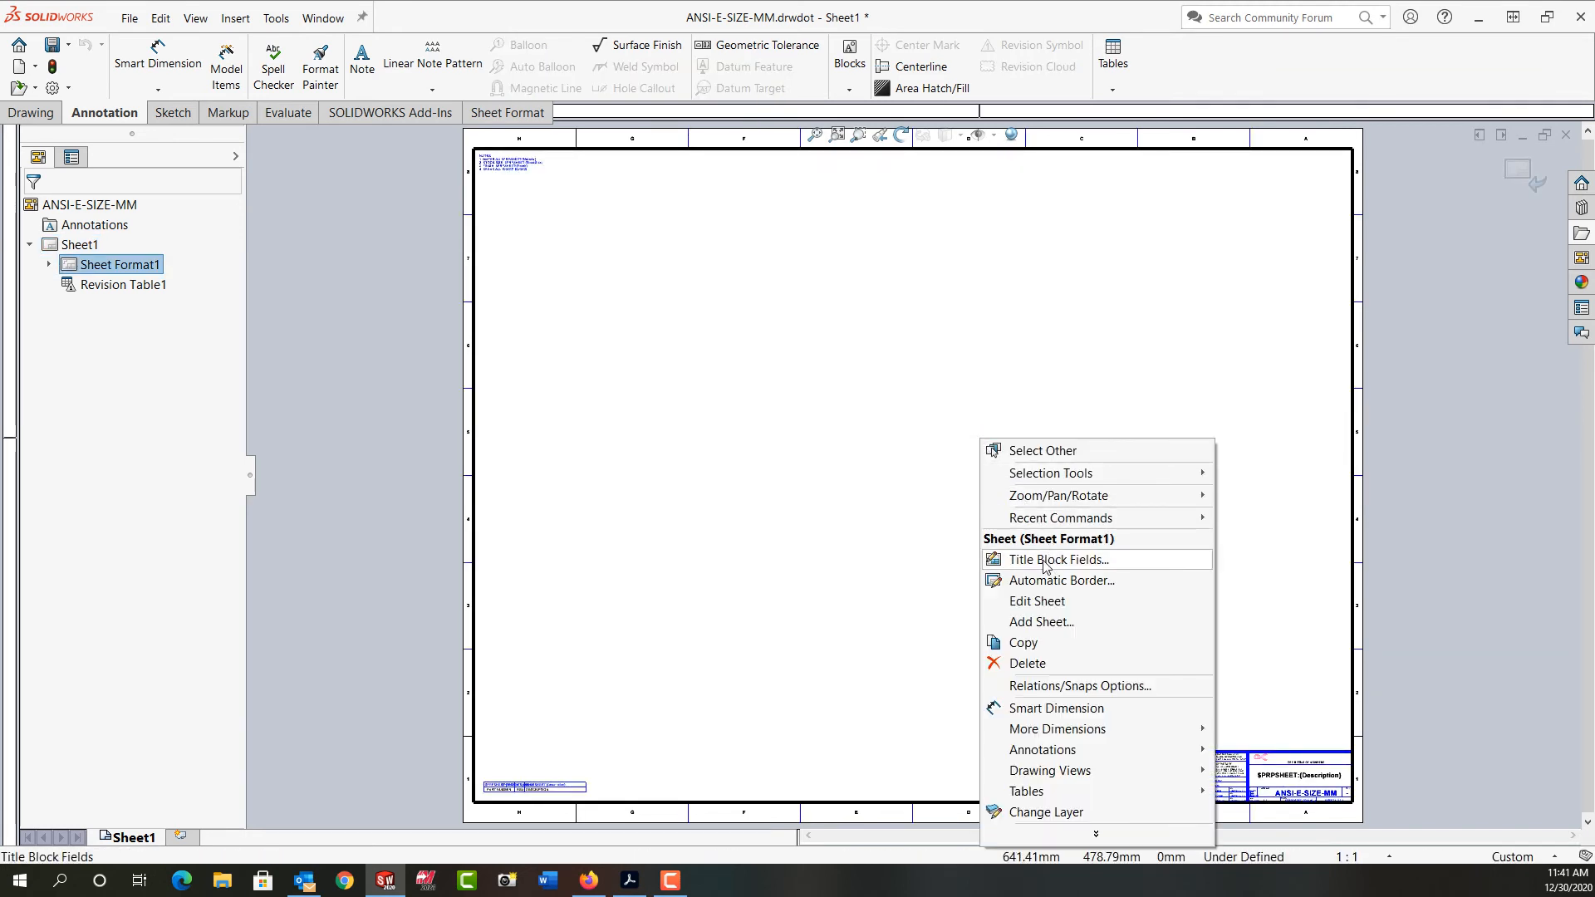
click(1527, 166)
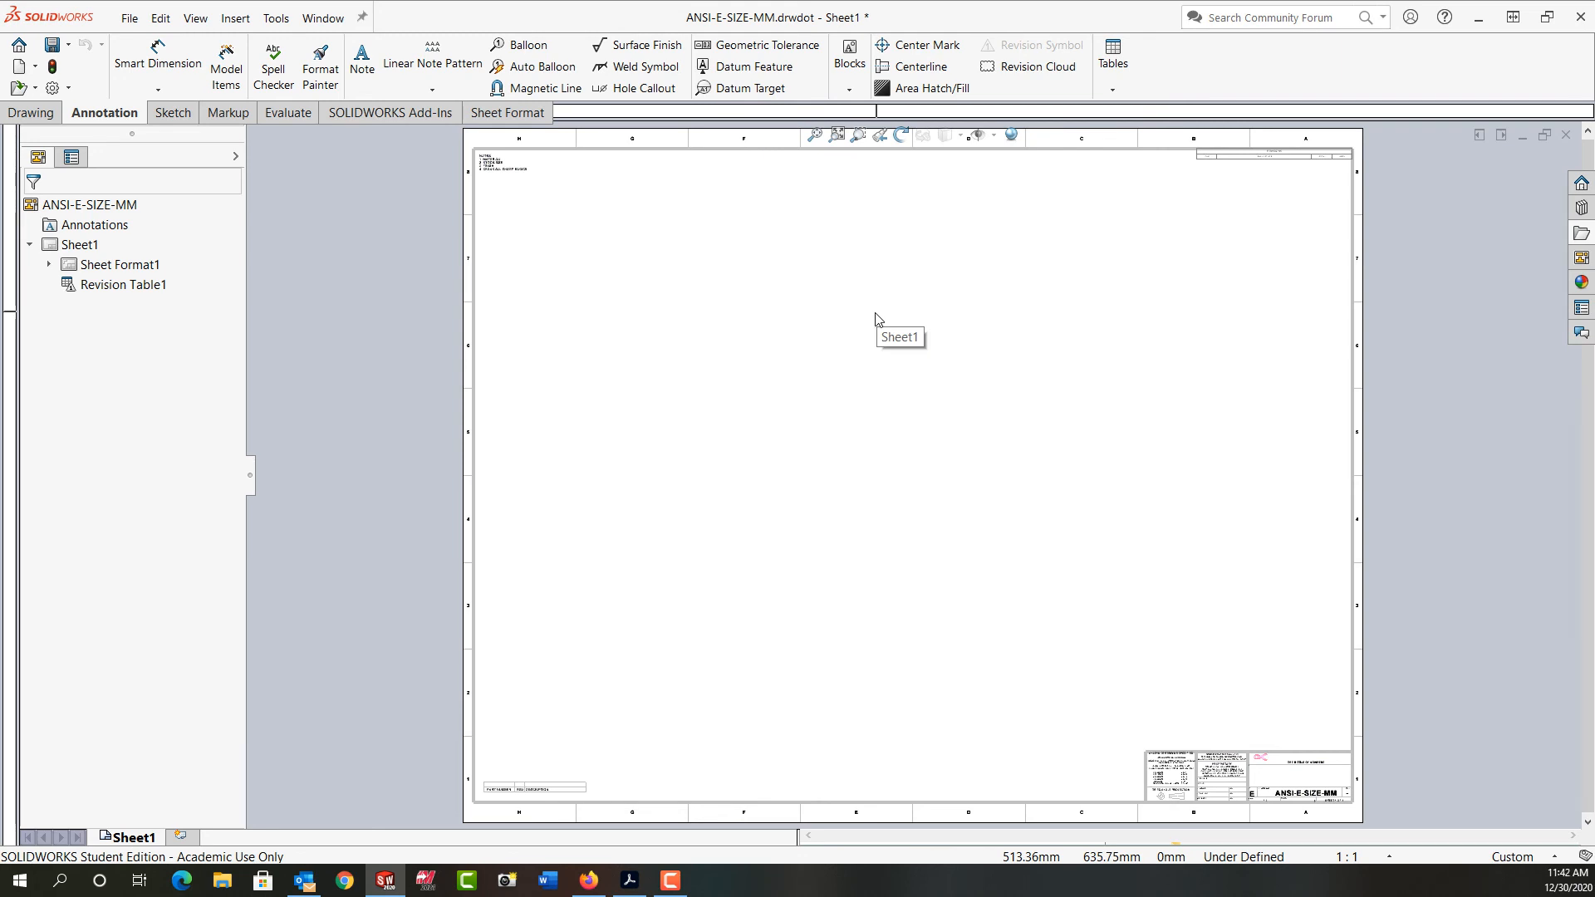
Save the drawing template and save its sheet format as an slddrt file in the $SolidWorksSetup folder
click(53, 45)
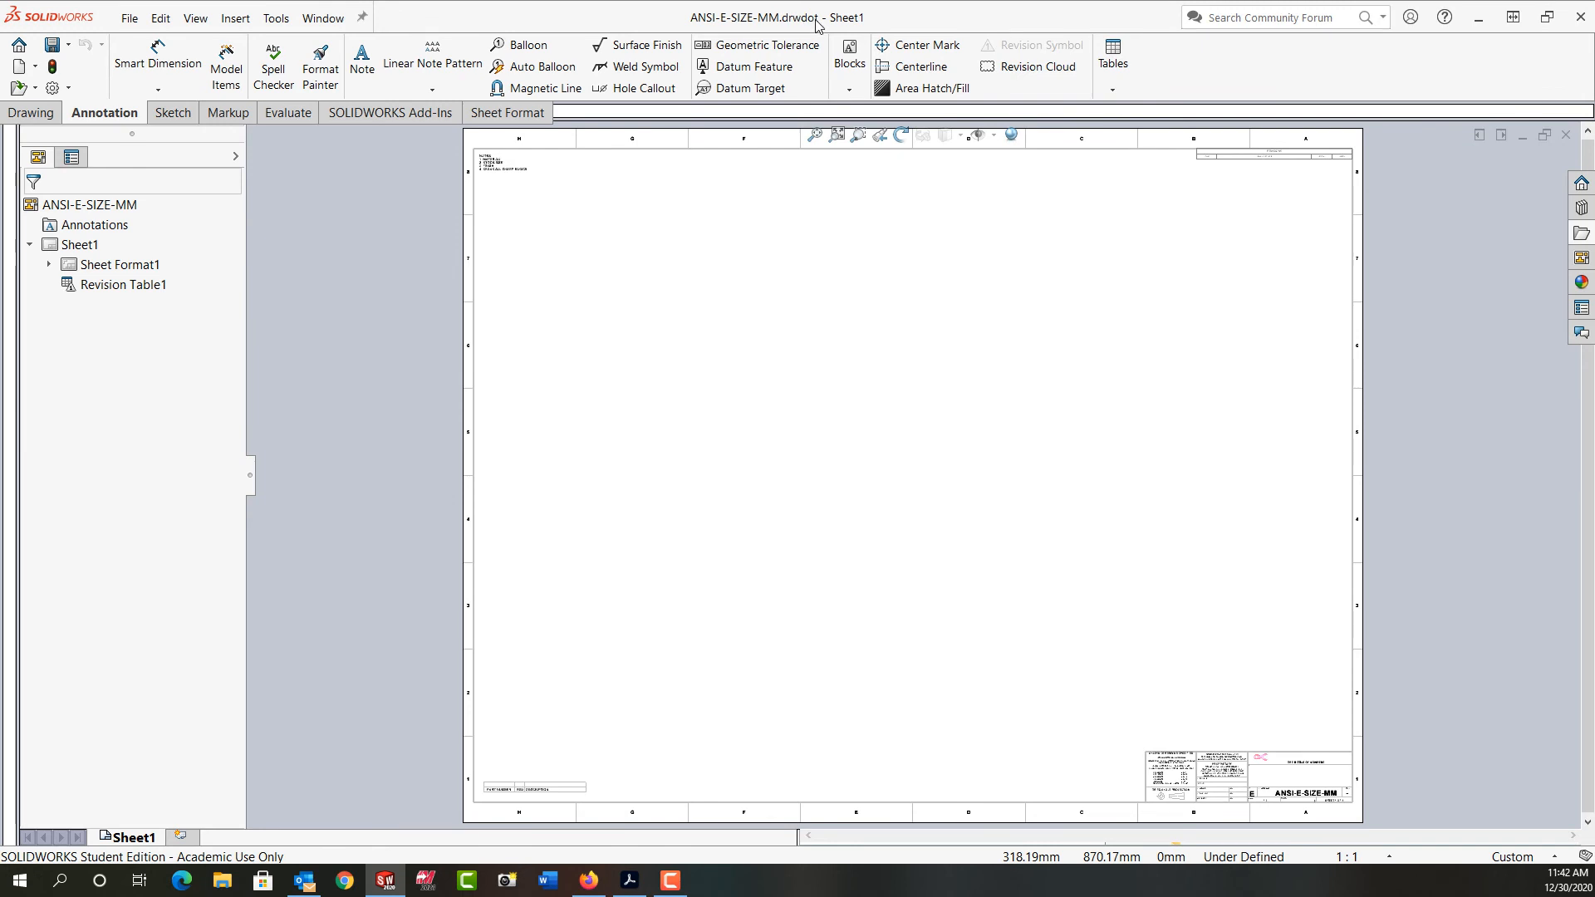
click(134, 22)
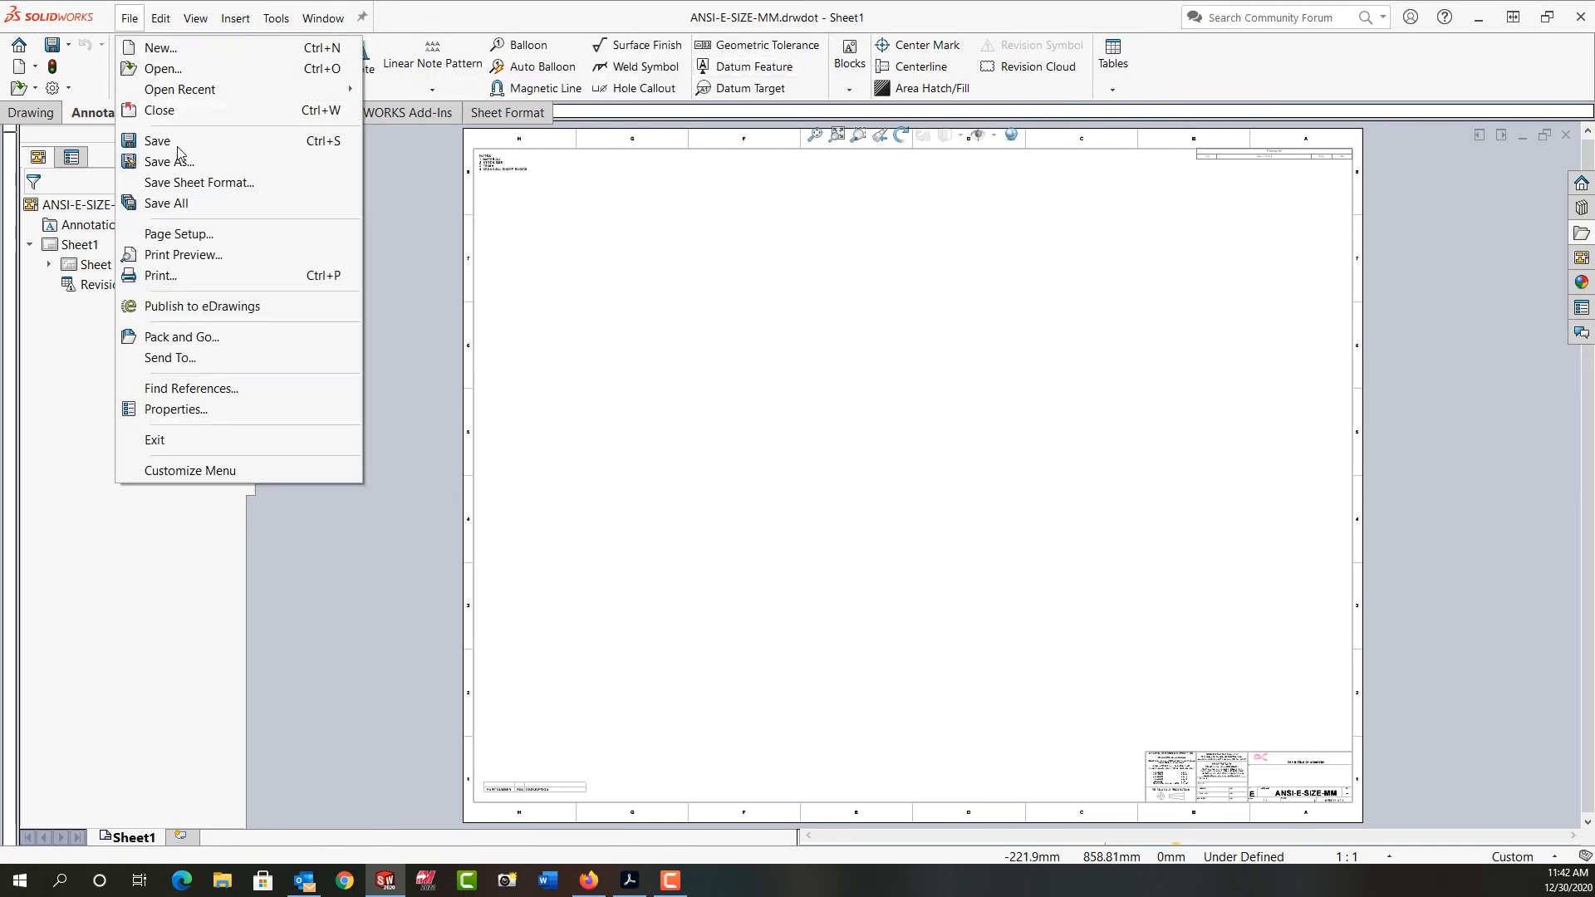
click(197, 183)
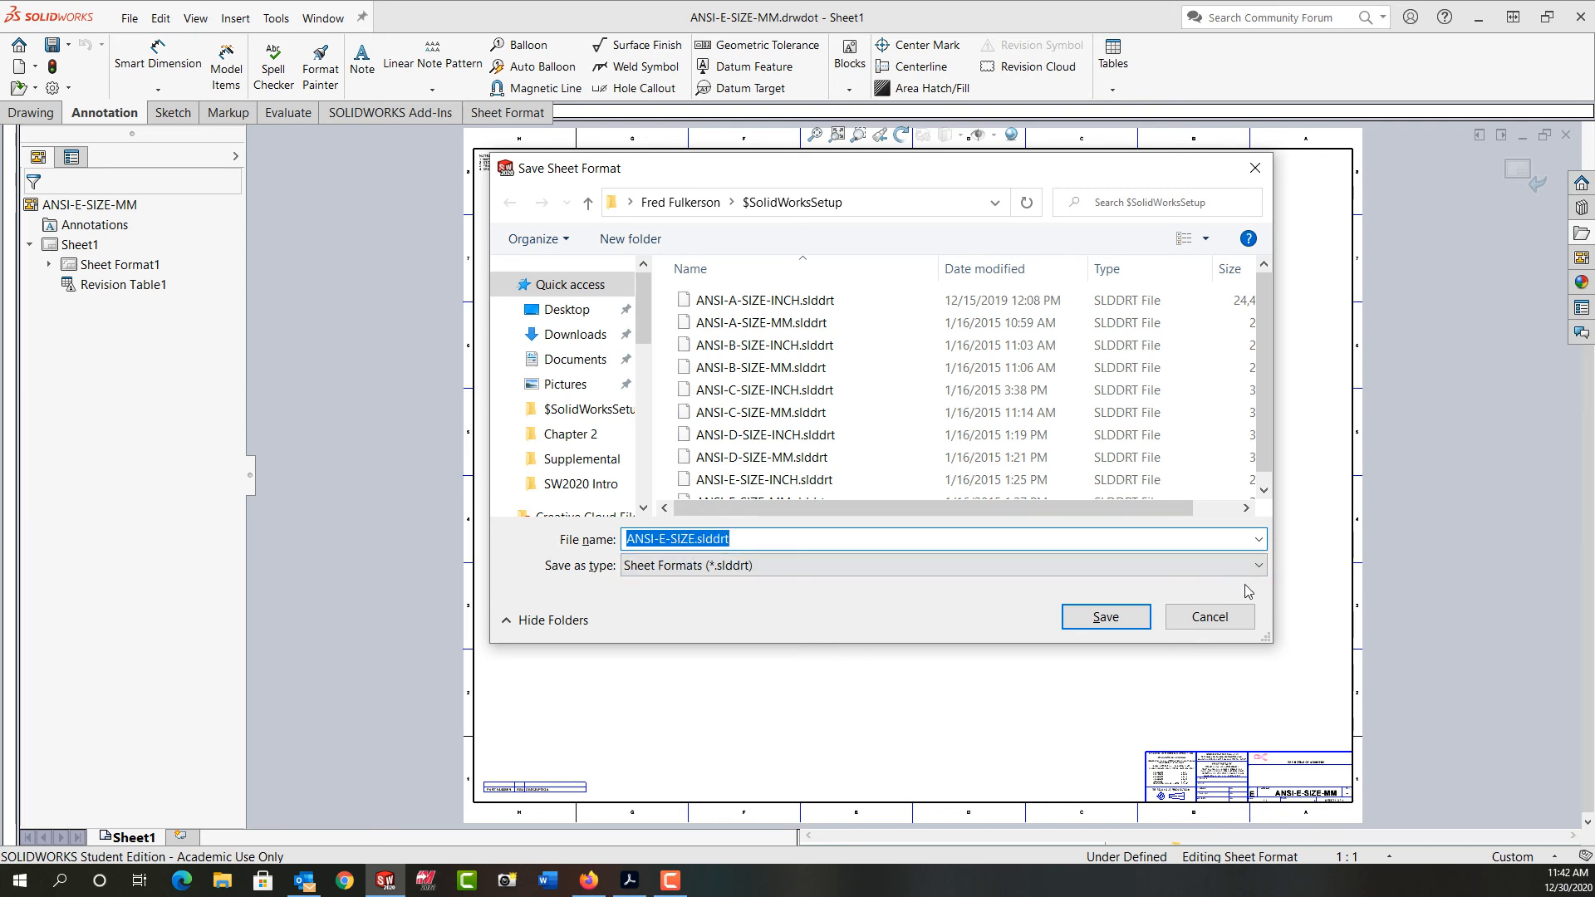
click(1106, 617)
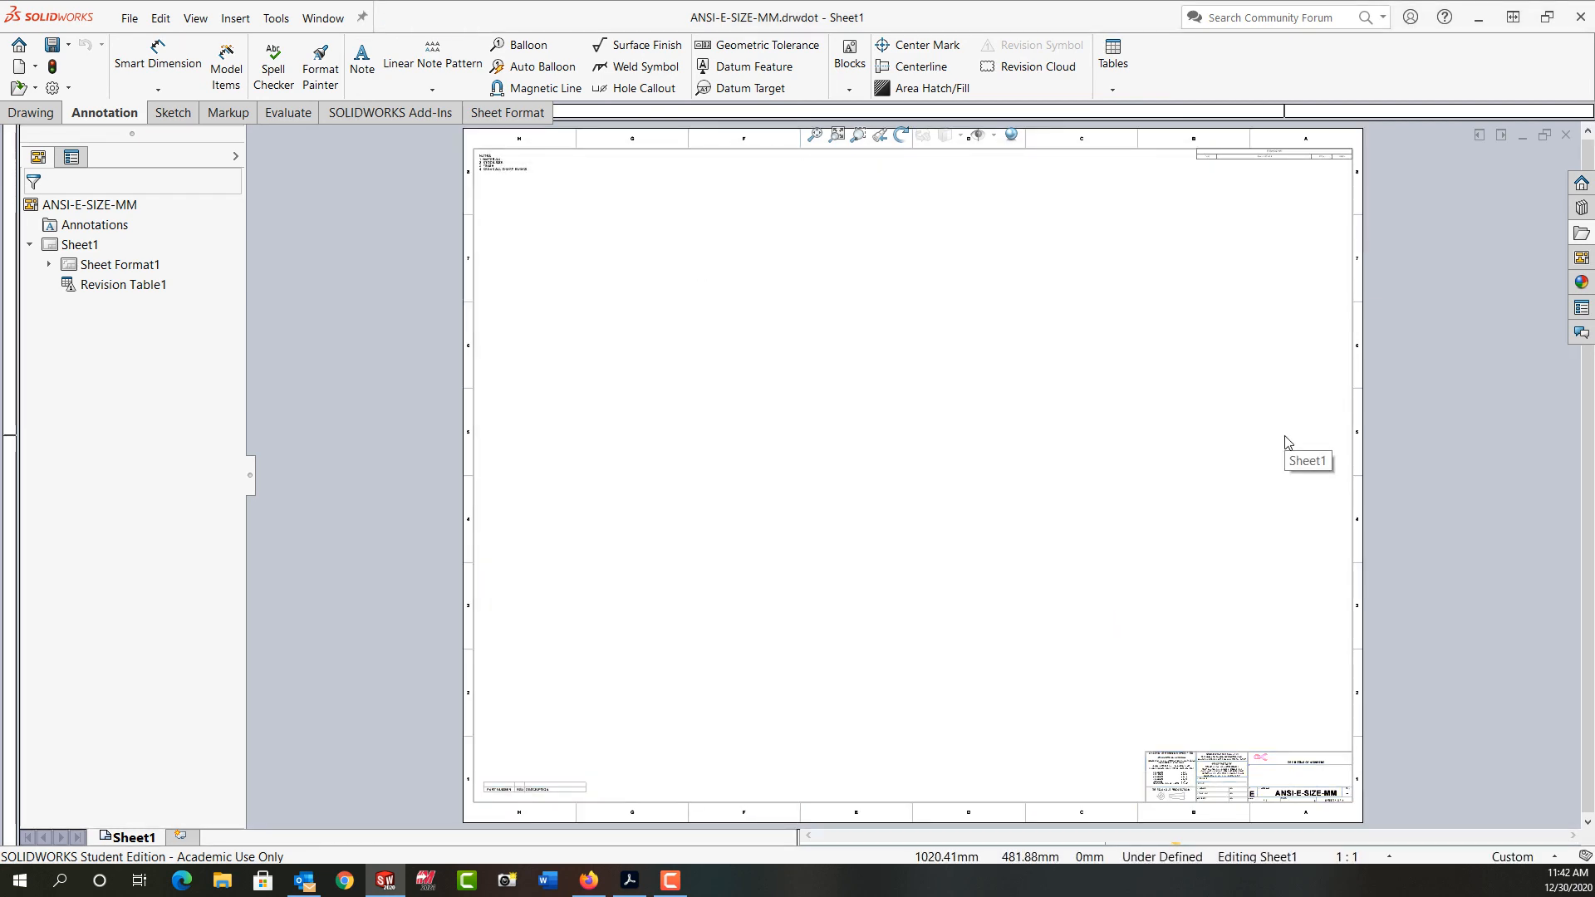
Close the E-size millimetre template and open ANSI-E-SIZE-INCH.DRWDOT from the $SolidWorksSetup folder
click(1566, 135)
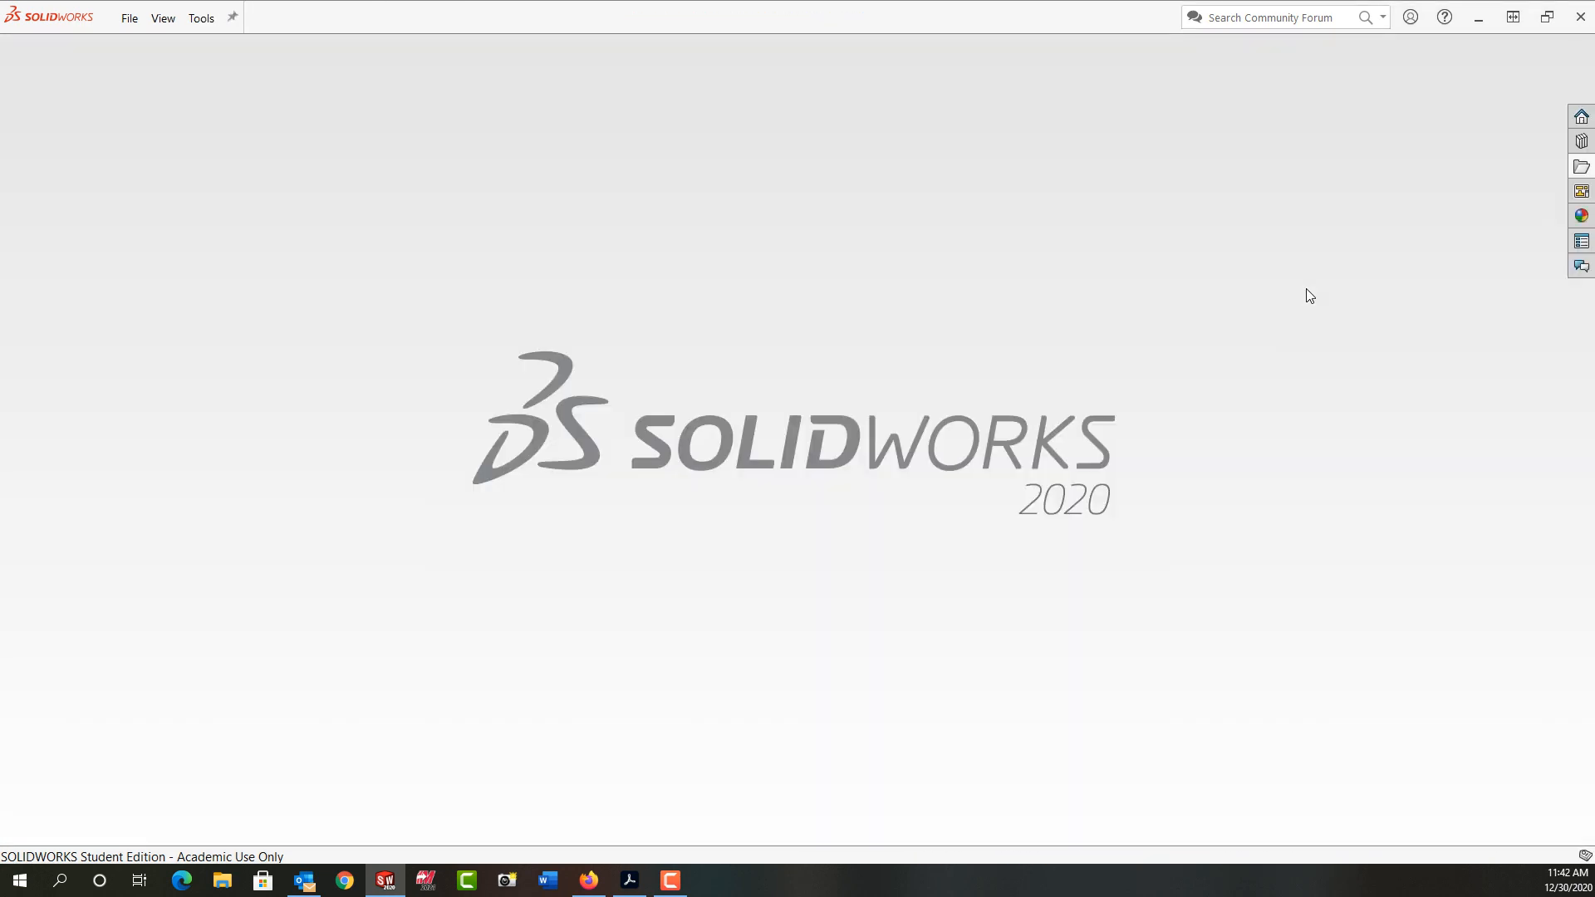
click(1581, 168)
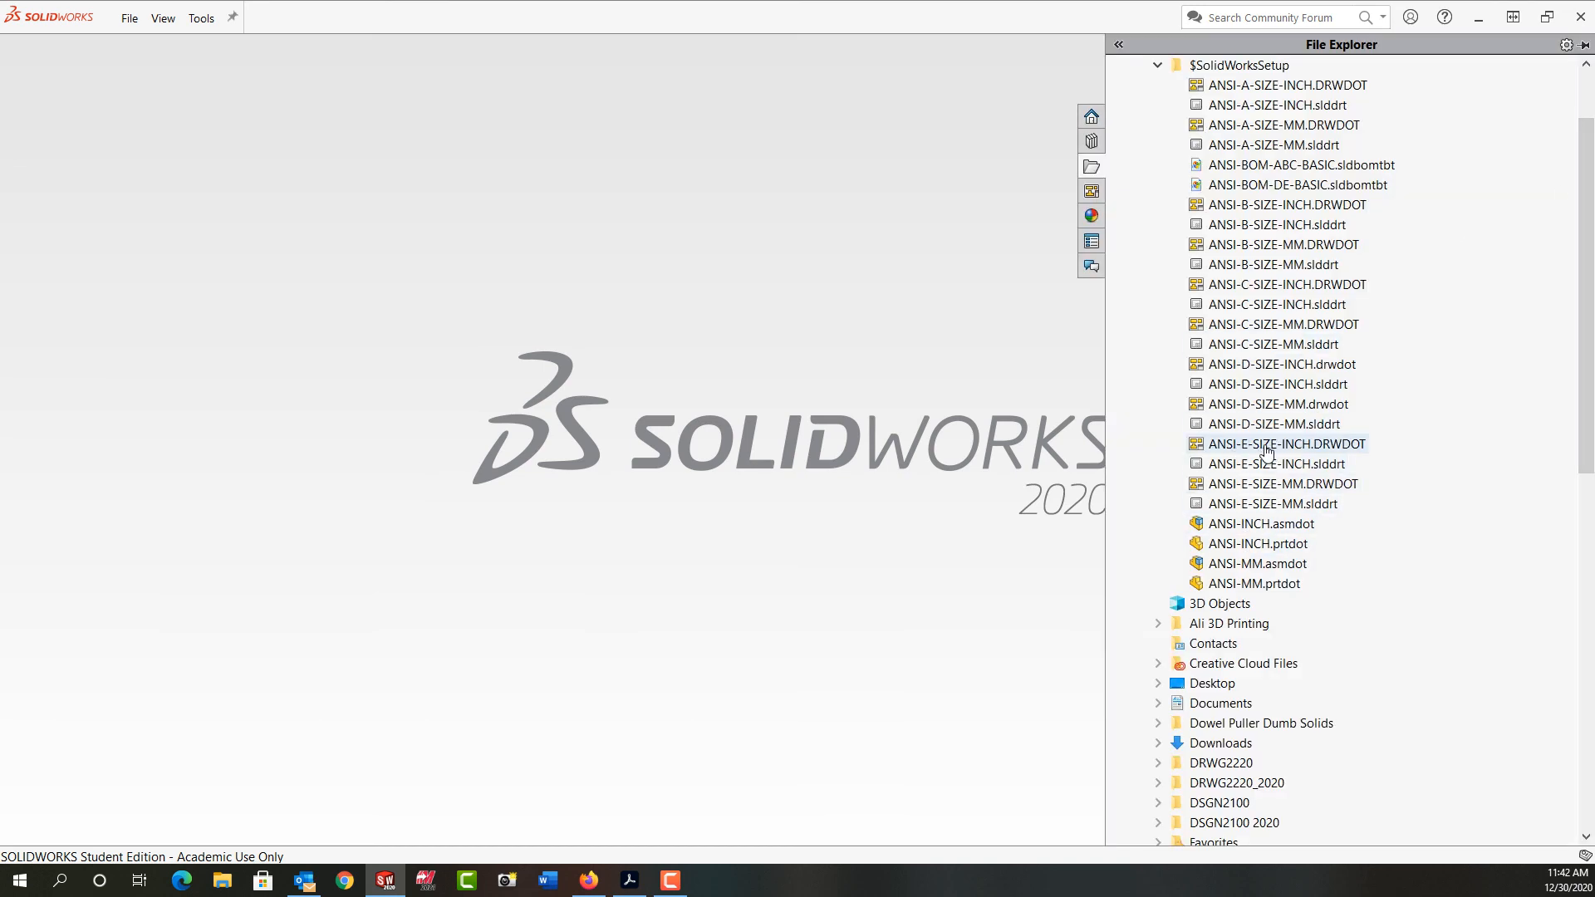
mouse_move(1284, 448)
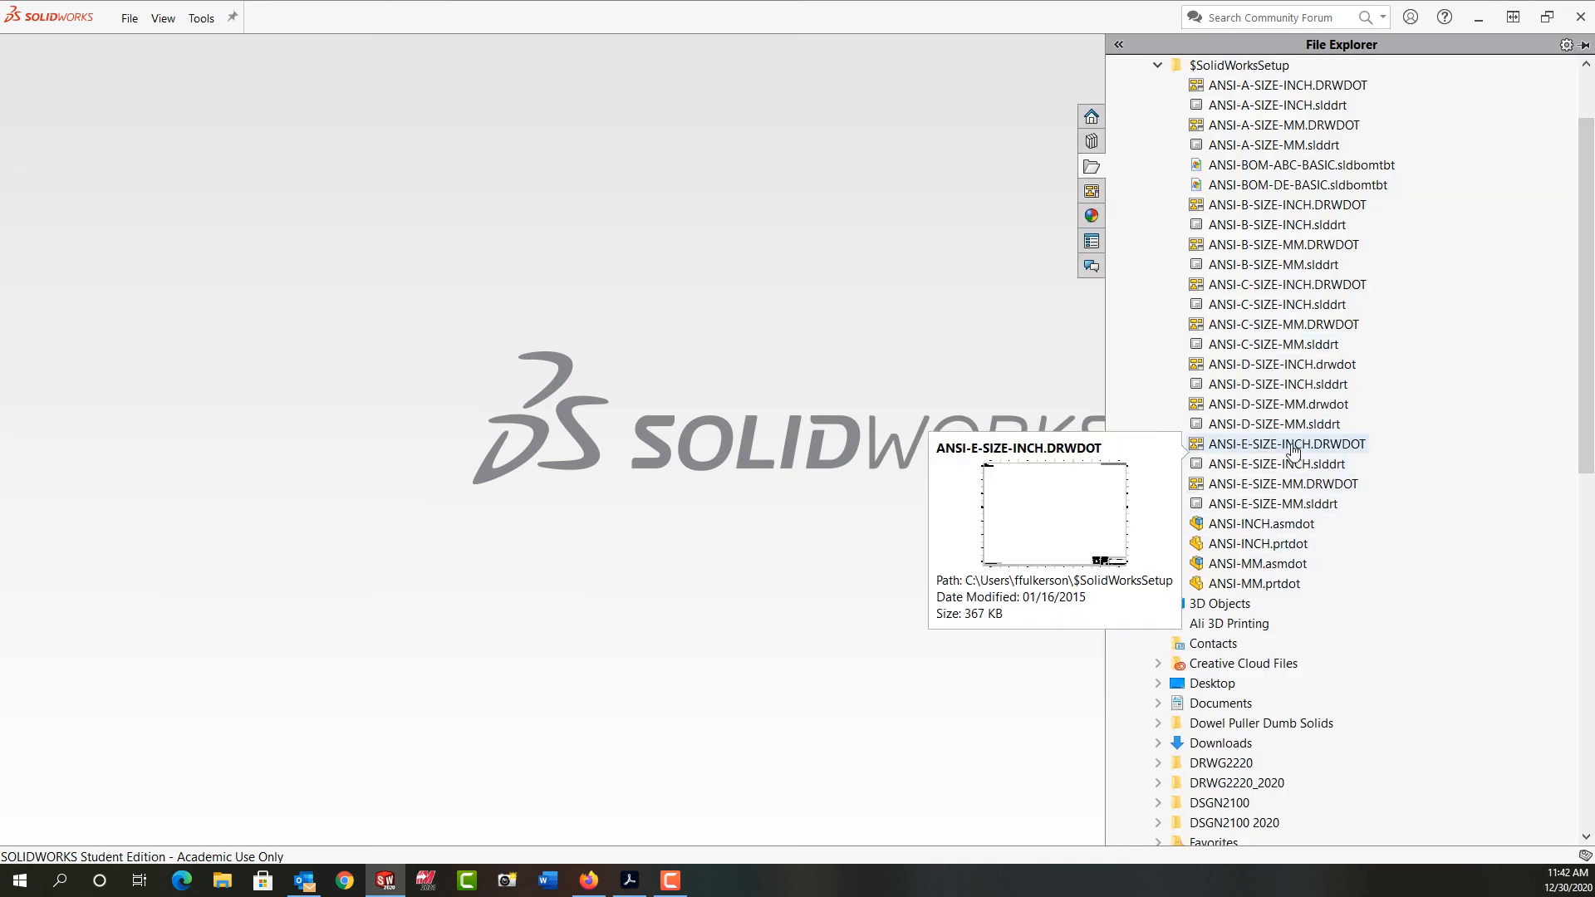
double_click(1354, 449)
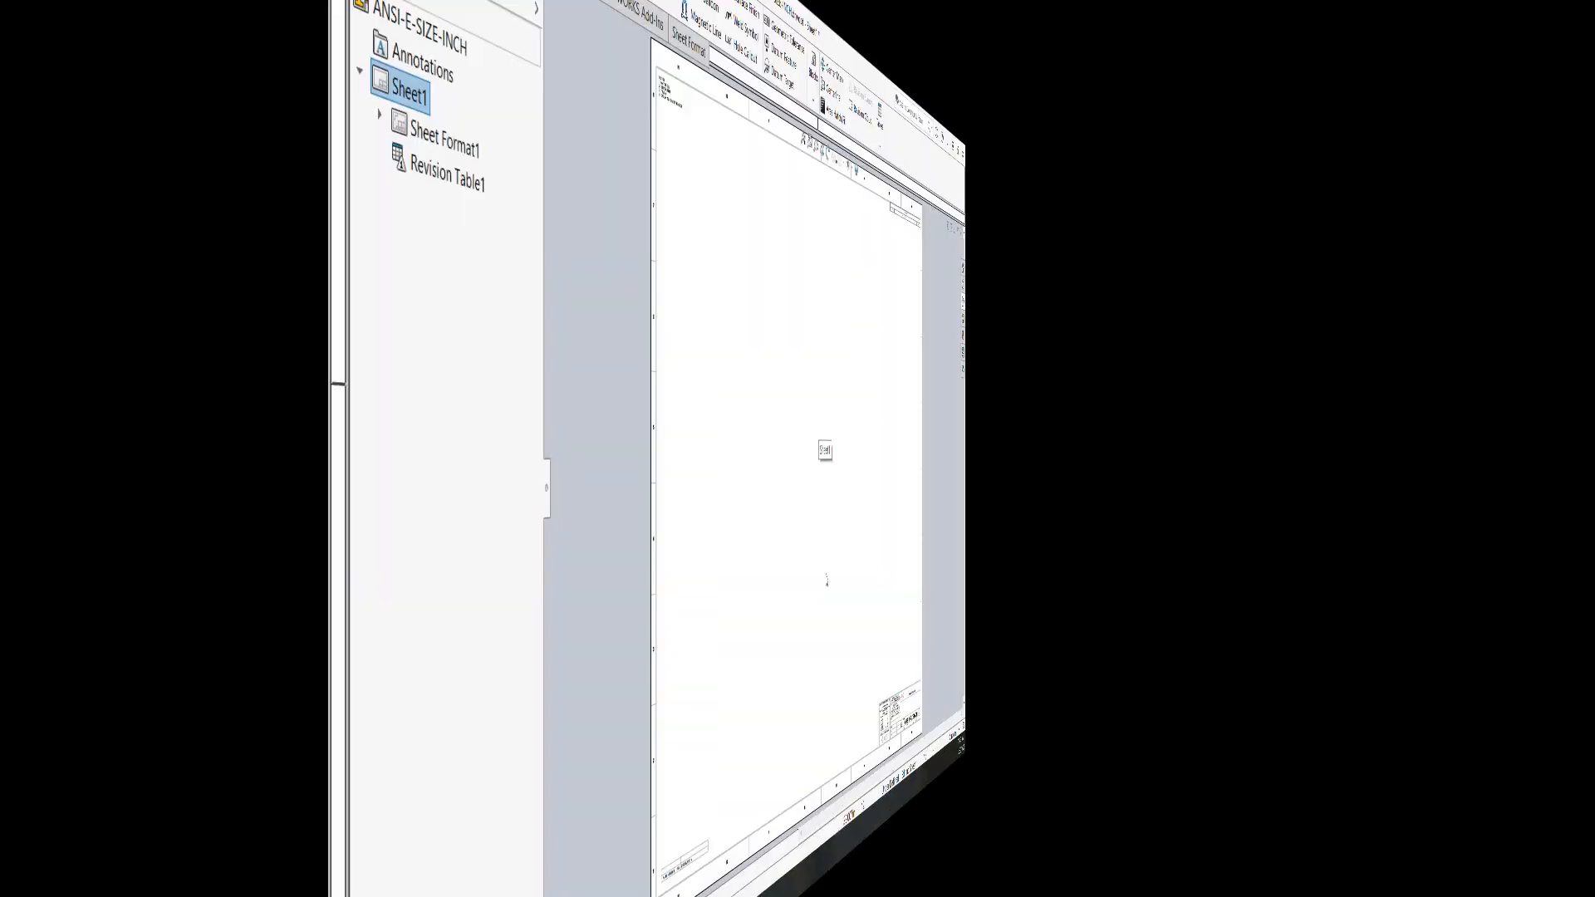